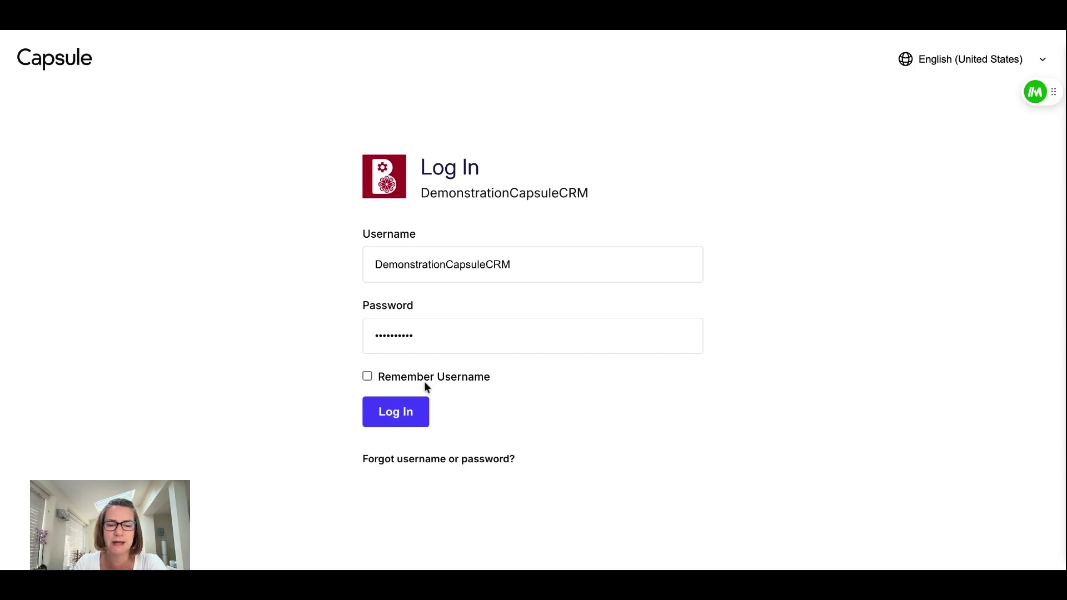
Log in to the demonstration account and review the home summary's recently viewed records, activities, sales pipeline and projects.
left_click(404, 422)
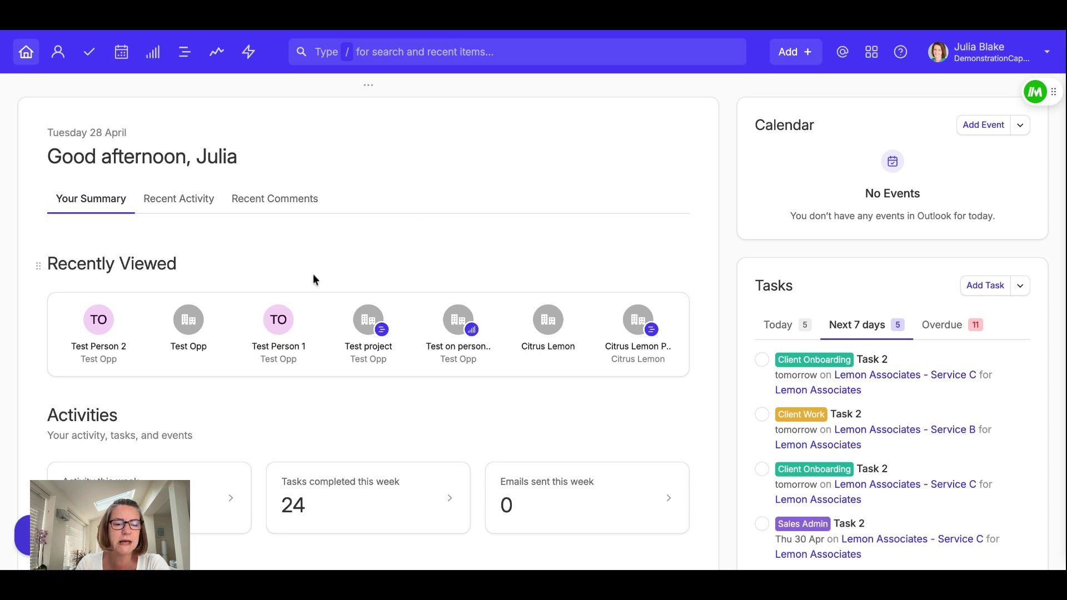
scroll(312, 278, "down", 3)
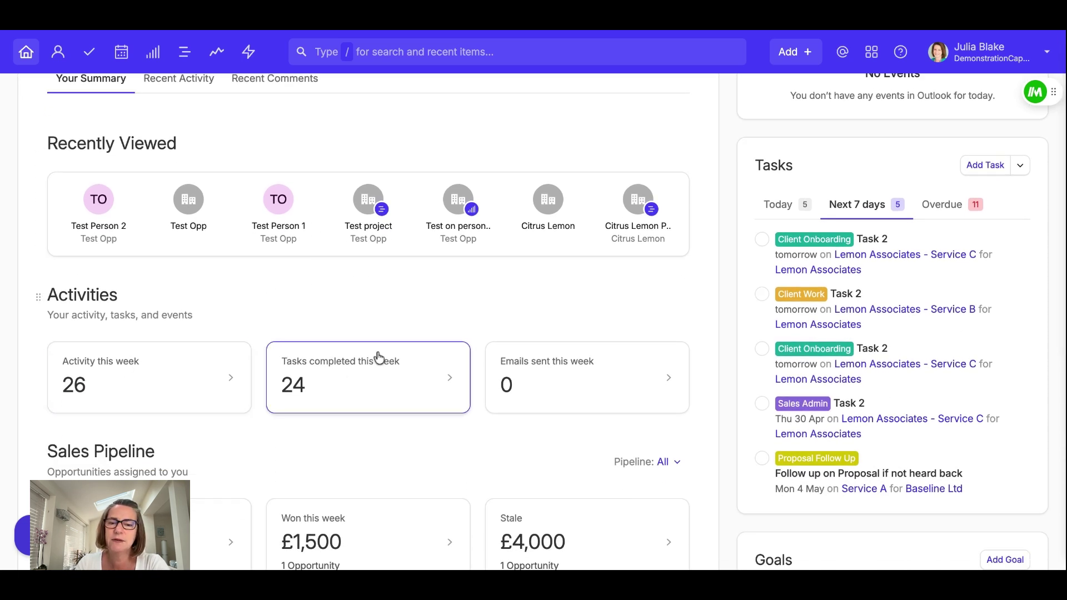
scroll(378, 357, "down", 1)
scroll(378, 357, "down", 2)
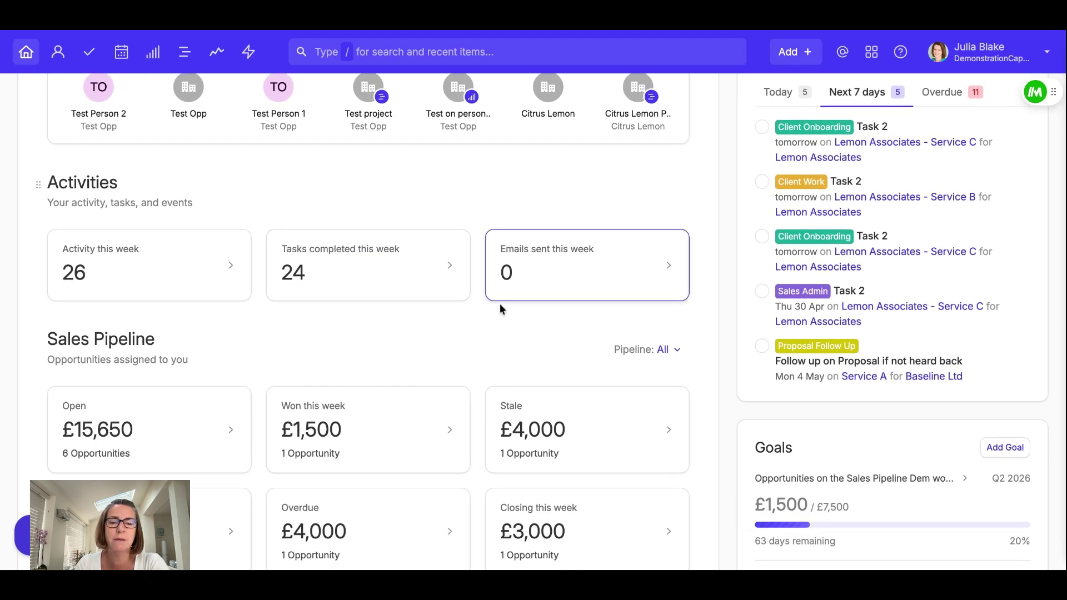
scroll(408, 340, "down", 1)
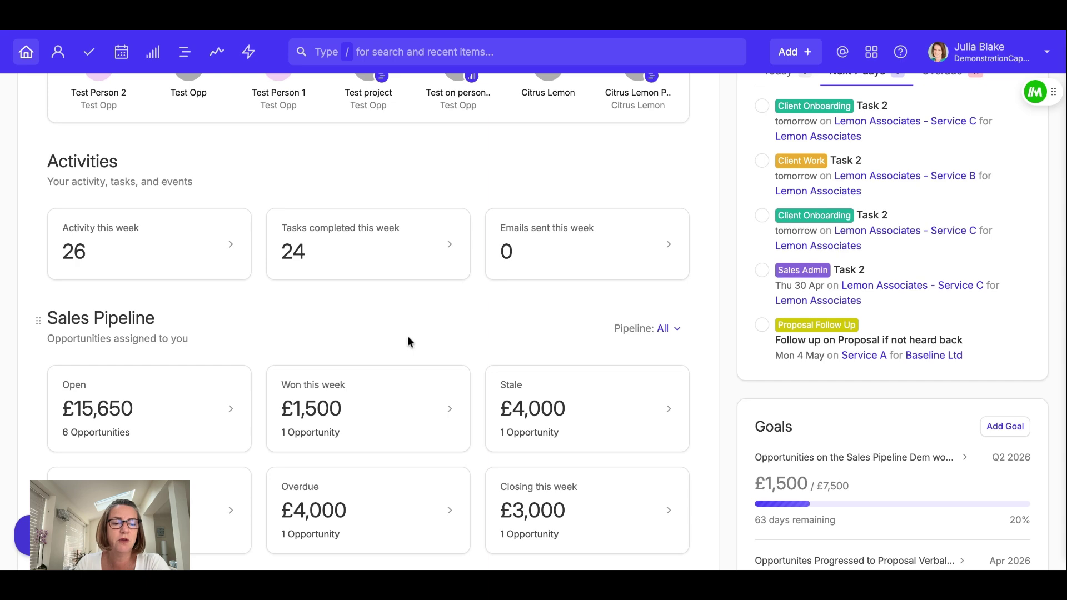
scroll(408, 341, "down", 5)
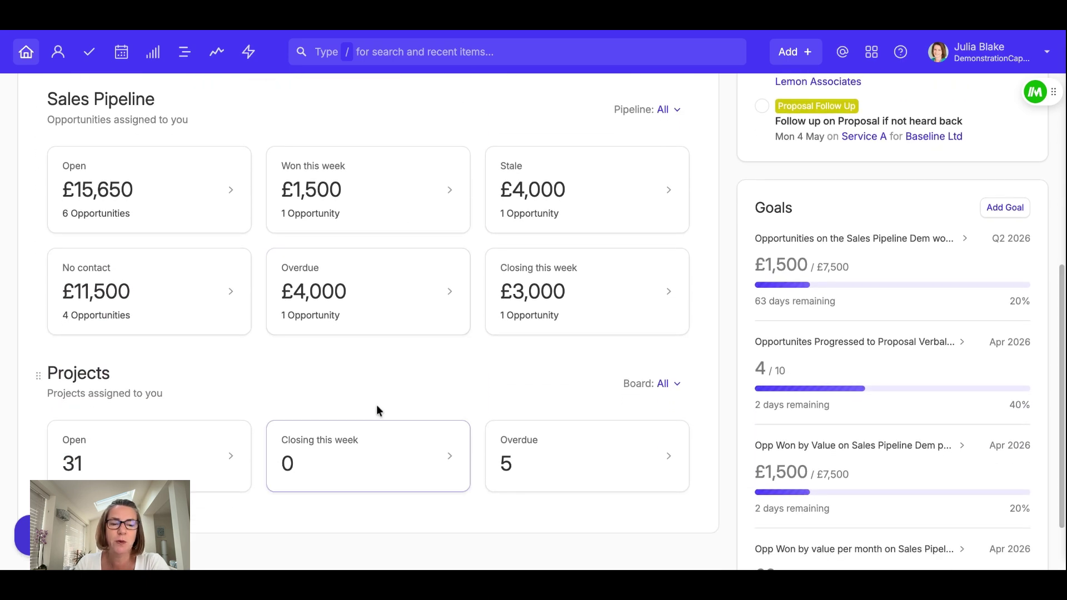
scroll(374, 411, "up", 4)
scroll(374, 410, "up", 7)
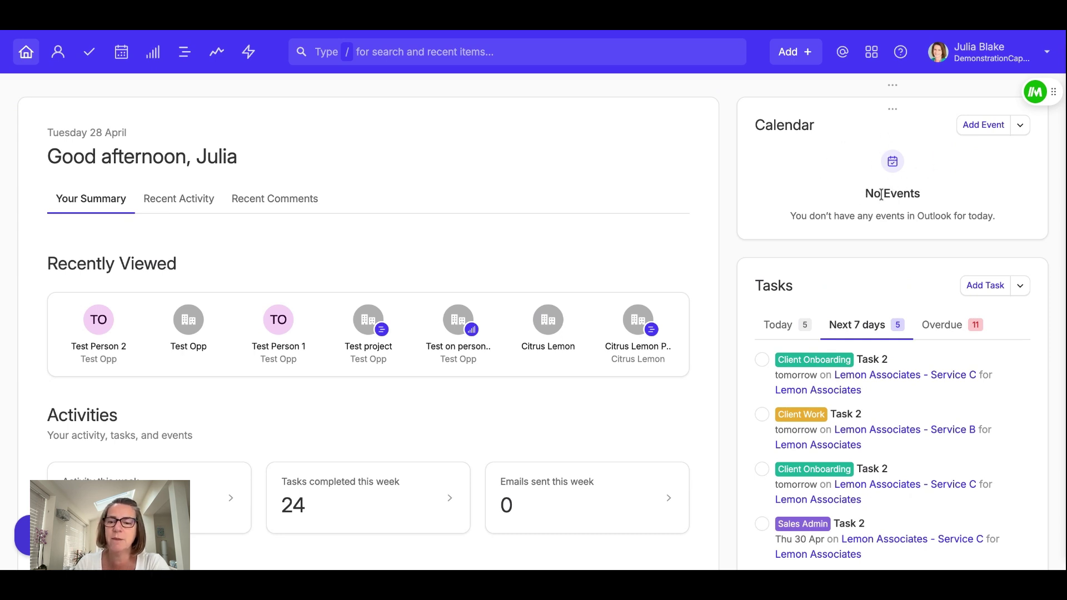
Review the home page's calendar, upcoming tasks and goals.
scroll(881, 191, "down", 1)
scroll(885, 291, "down", 1)
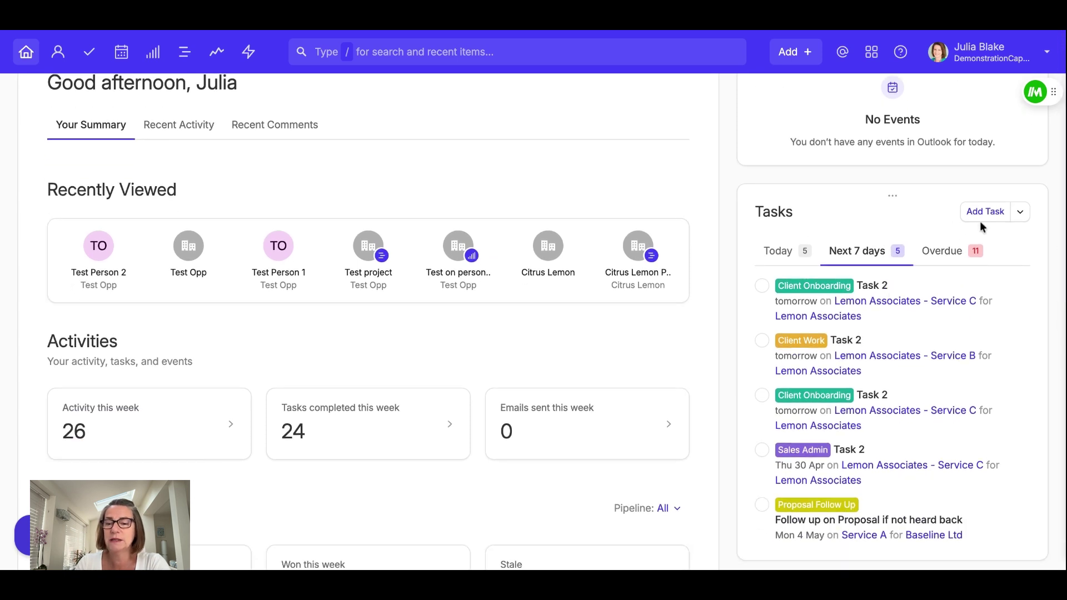
scroll(905, 272, "down", 6)
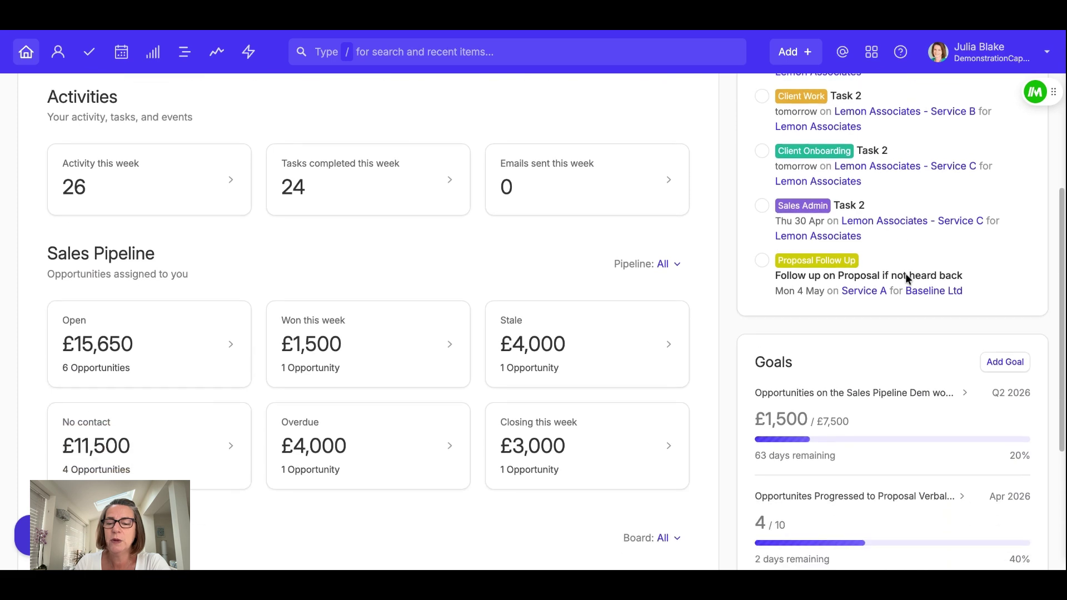
scroll(892, 421, "down", 3)
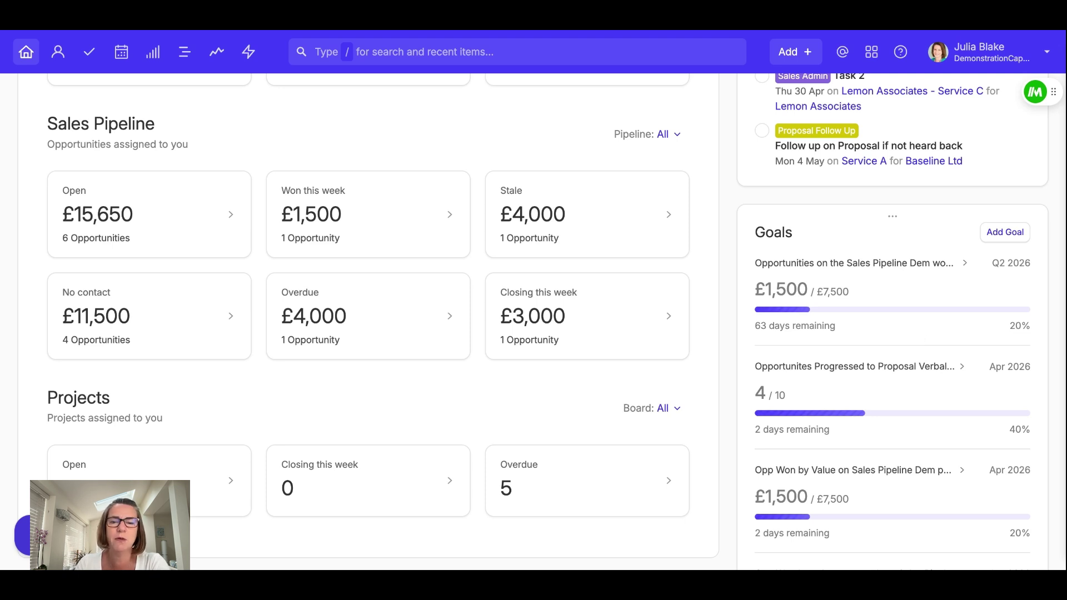
scroll(554, 143, "up", 10)
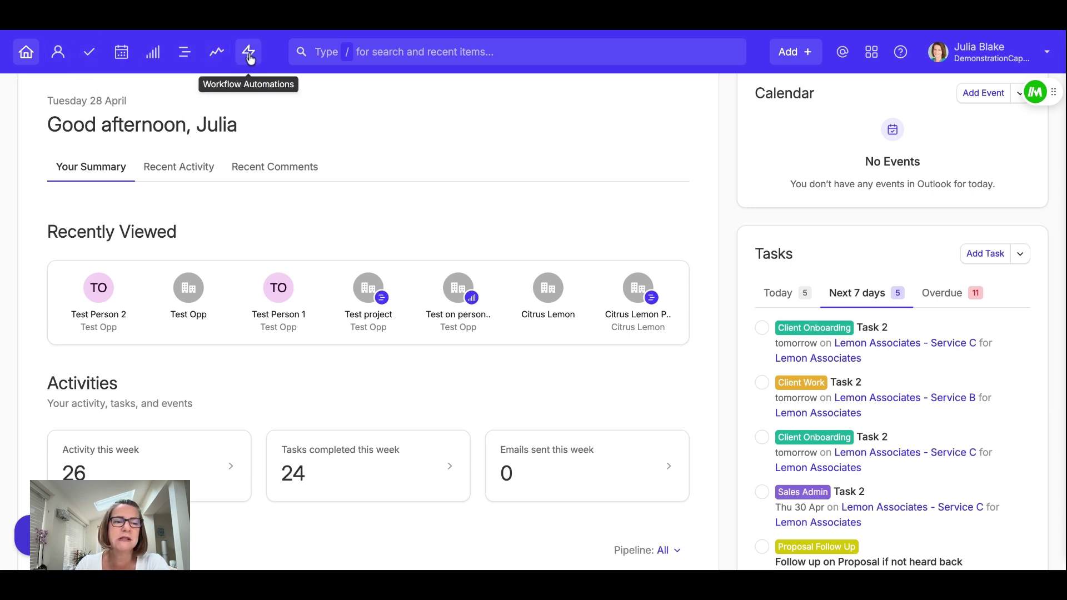
Open the People & Organisations list and examine the available tag filter options without applying any.
left_click(58, 54)
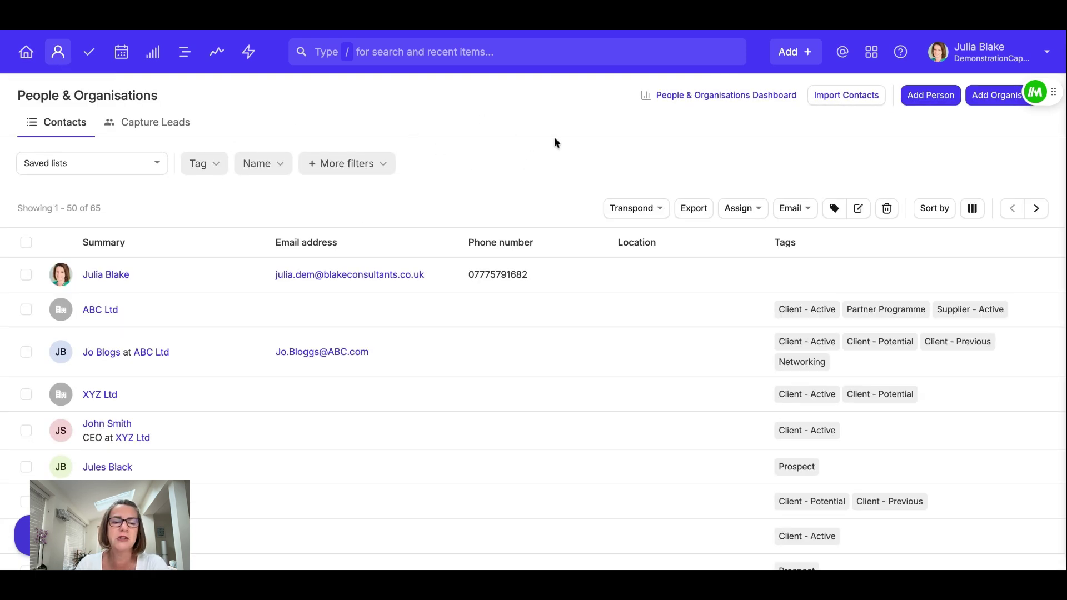
left_click(201, 165)
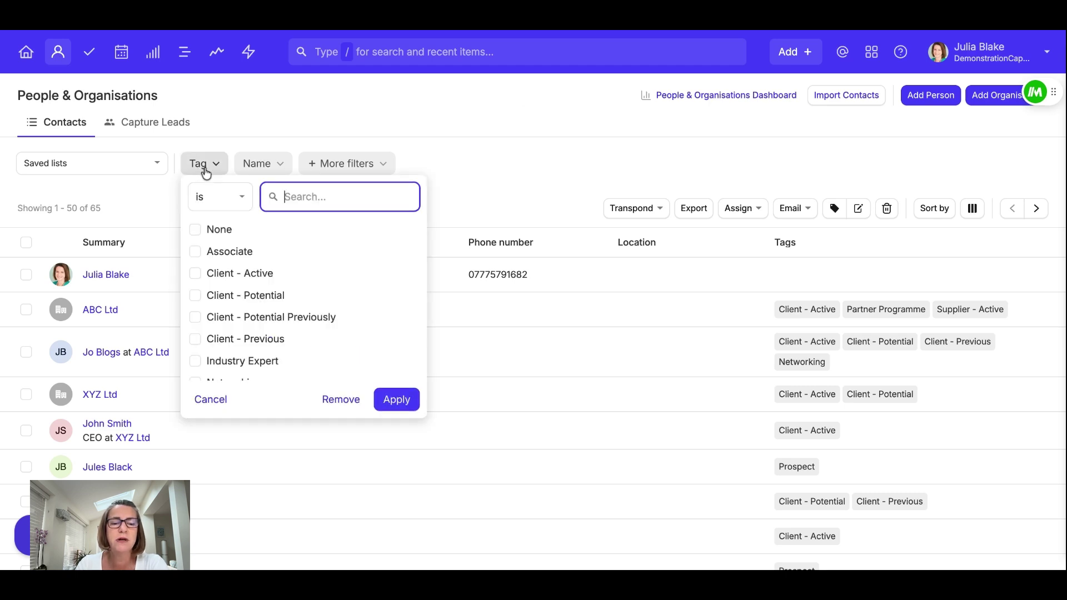
scroll(249, 364, "down", 3)
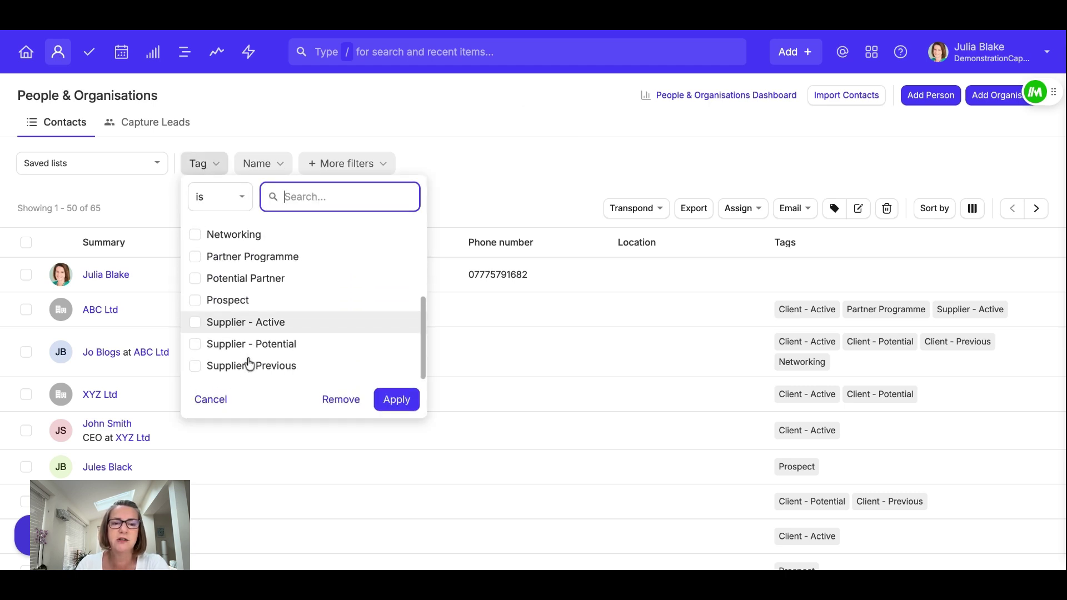
left_click(404, 116)
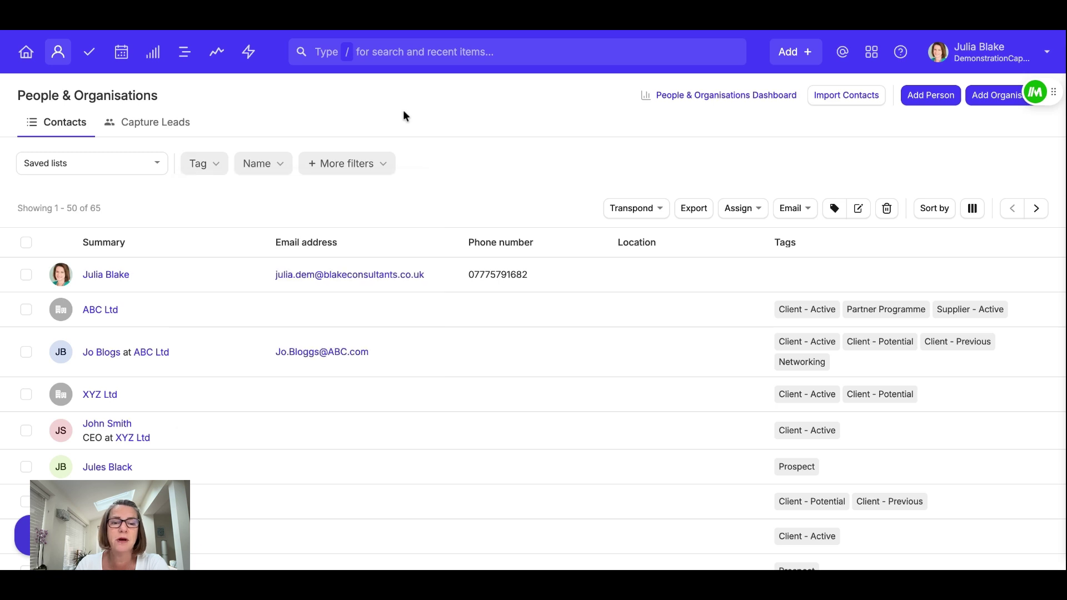
Examine the additional filter fields offered for the contacts list, including the custom fields, without applying any.
left_click(336, 168)
scroll(432, 348, "down", 7)
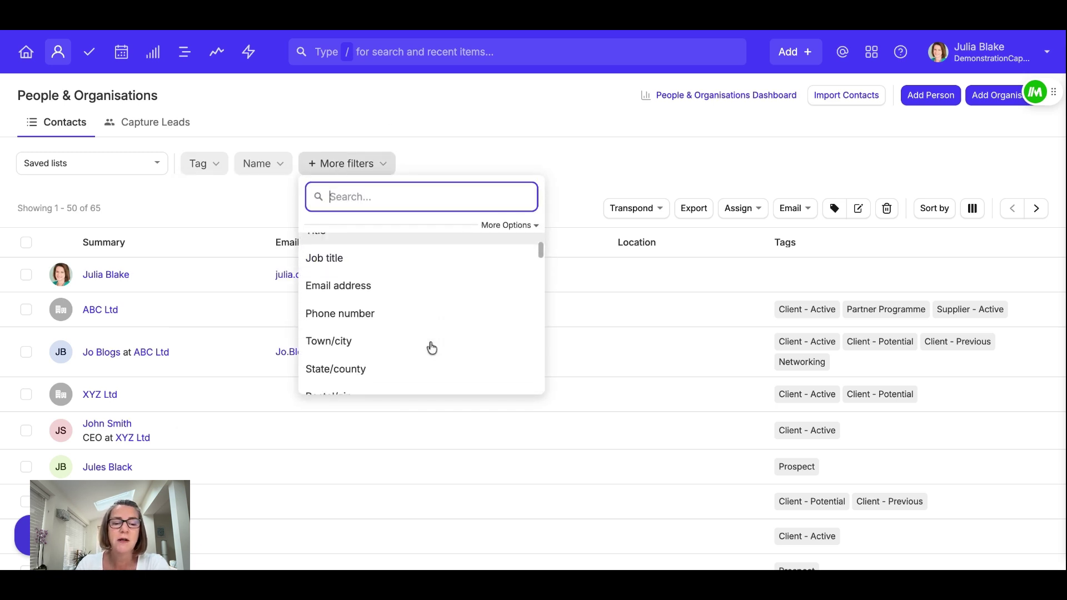
scroll(421, 311, "down", 10)
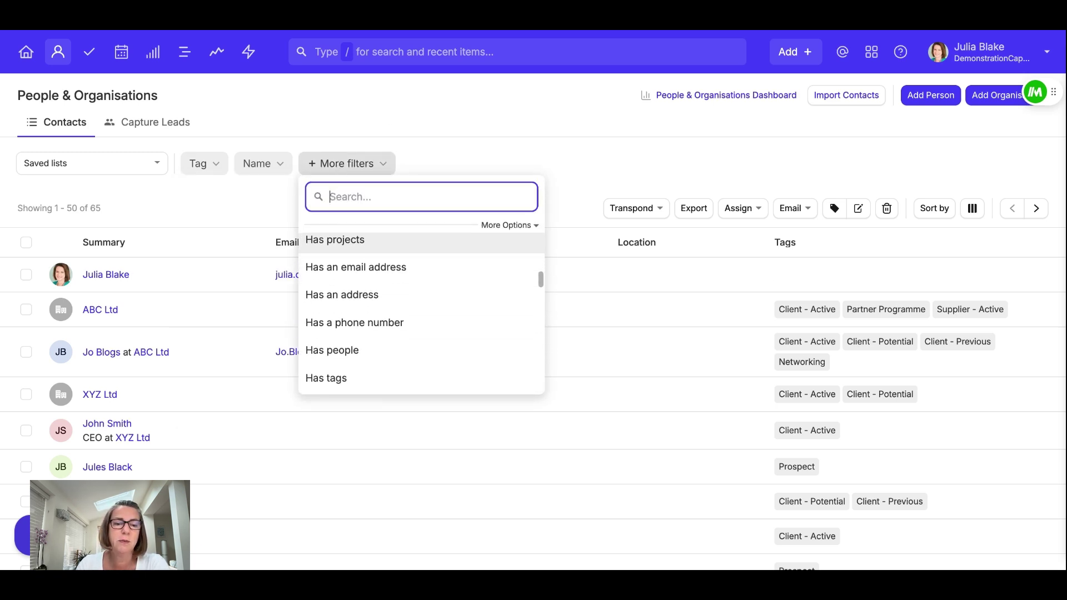
scroll(422, 293, "down", 10)
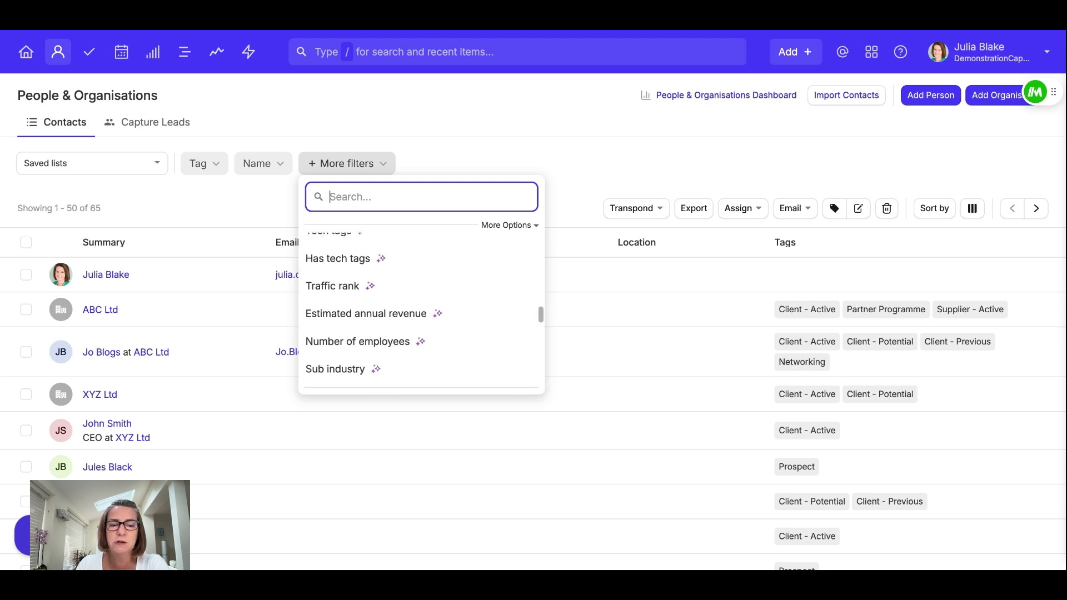
scroll(422, 292, "down", 8)
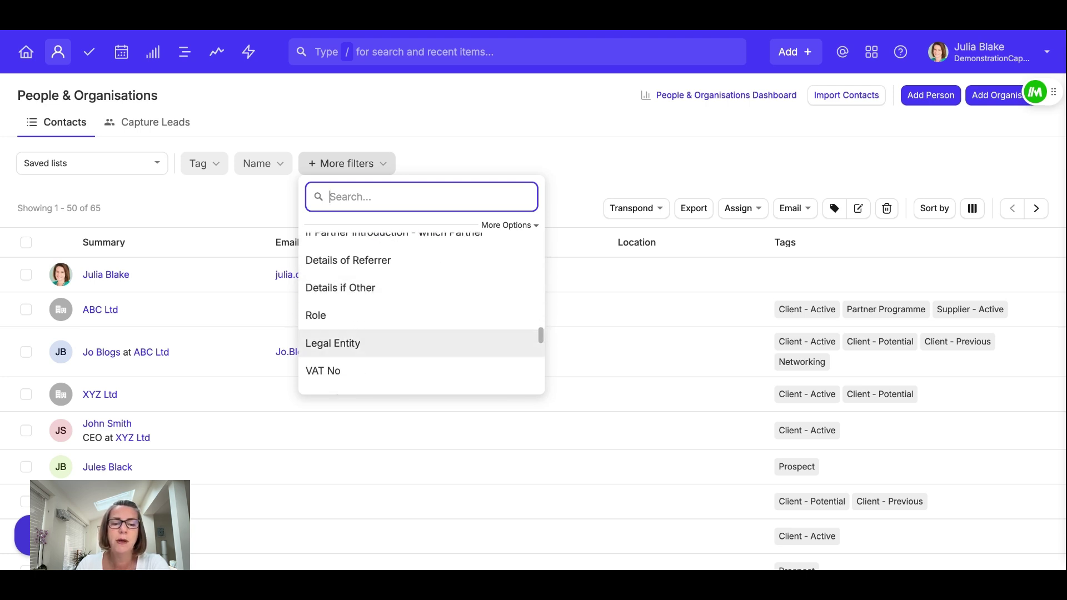
left_click(472, 140)
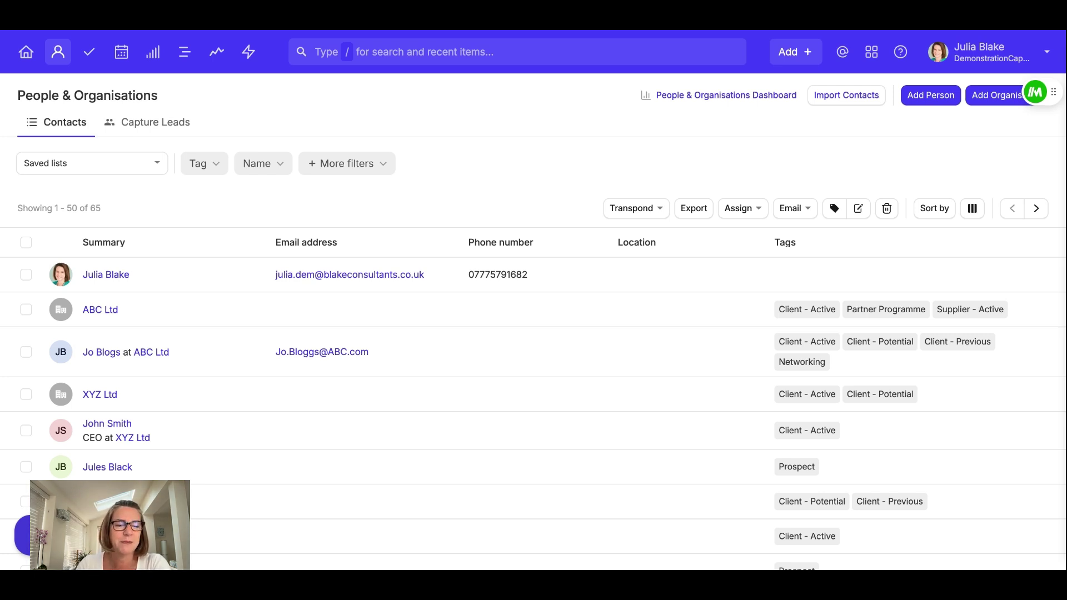
Open the Citrus Lemon organisation record and examine its AI summary and activity history.
scroll(214, 404, "down", 5)
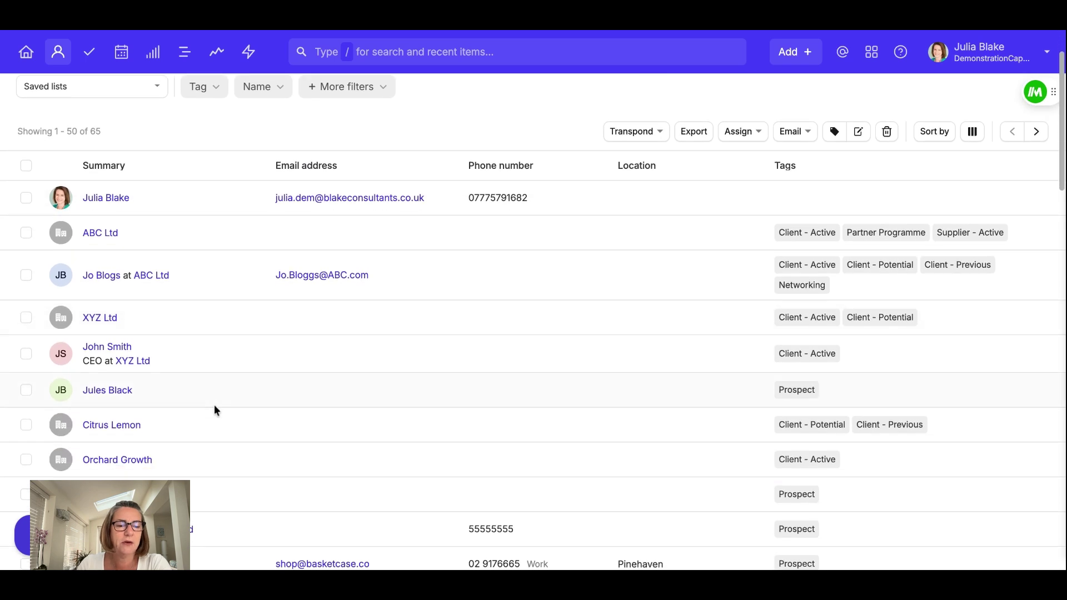
left_click(135, 373)
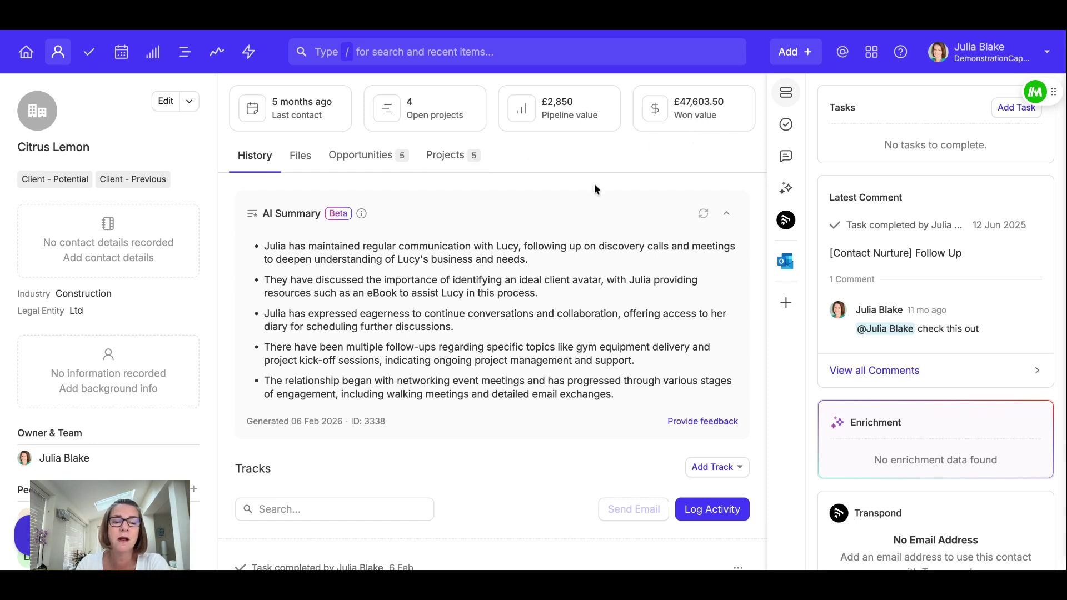
scroll(555, 252, "down", 3)
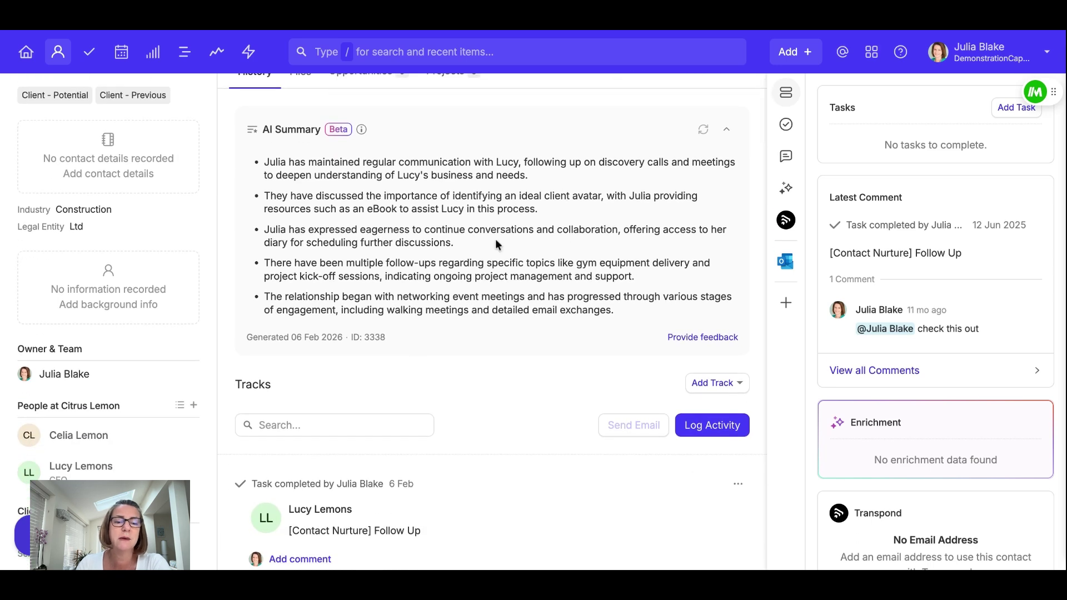
scroll(495, 238, "down", 5)
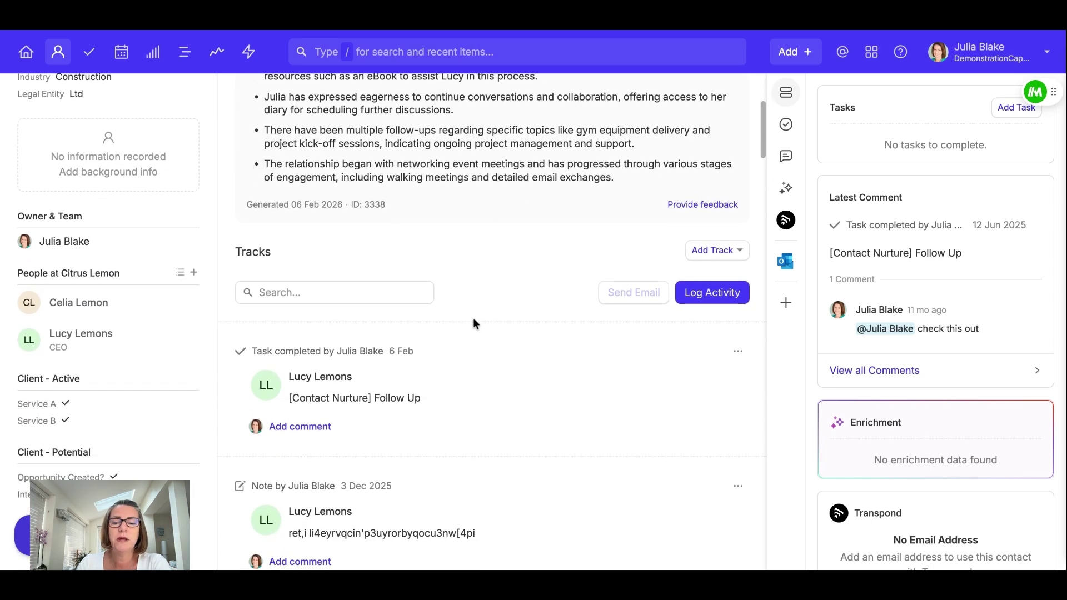
View the tracks that can be added to Citrus Lemon and examine its people and client details.
left_click(726, 251)
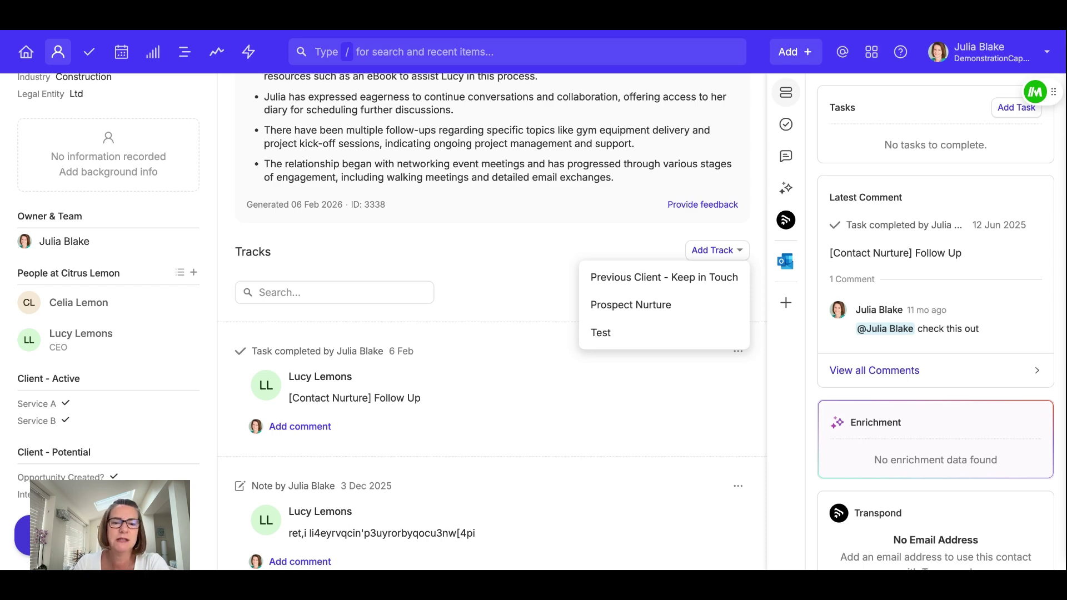
scroll(492, 323, "up", 8)
scroll(392, 322, "down", 6)
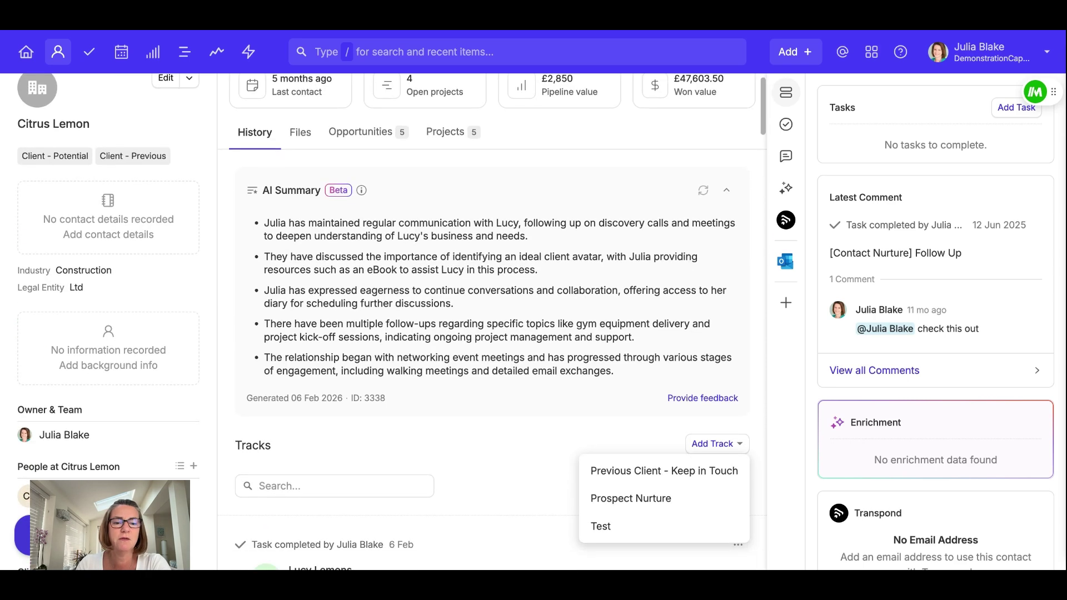
scroll(549, 229, "down", 5)
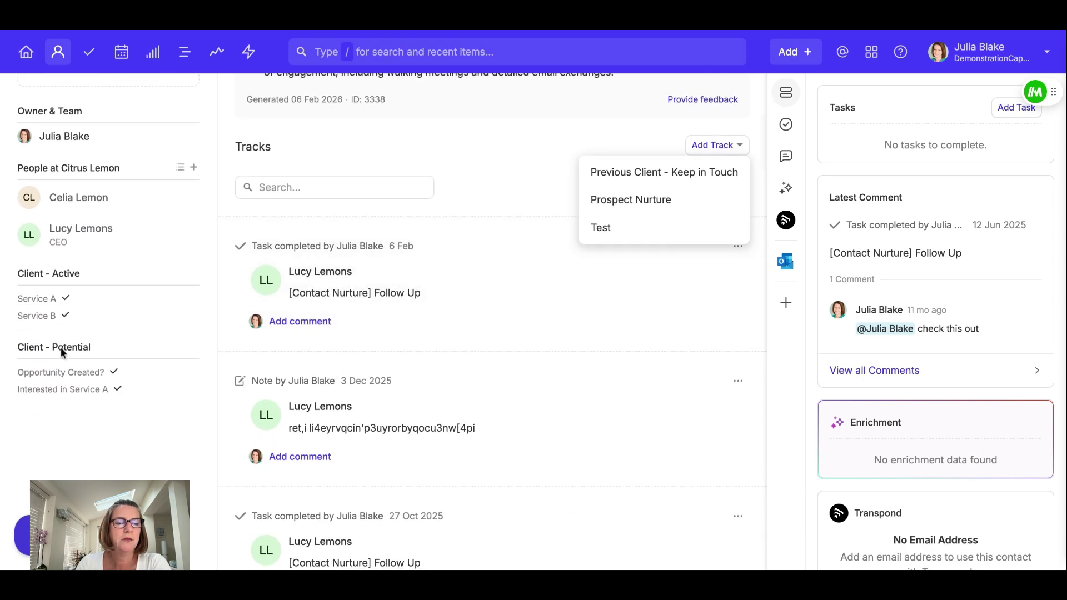
Open the first person listed at Citrus Lemon, view the templates offered for a new email, and discard the draft.
left_click(87, 204)
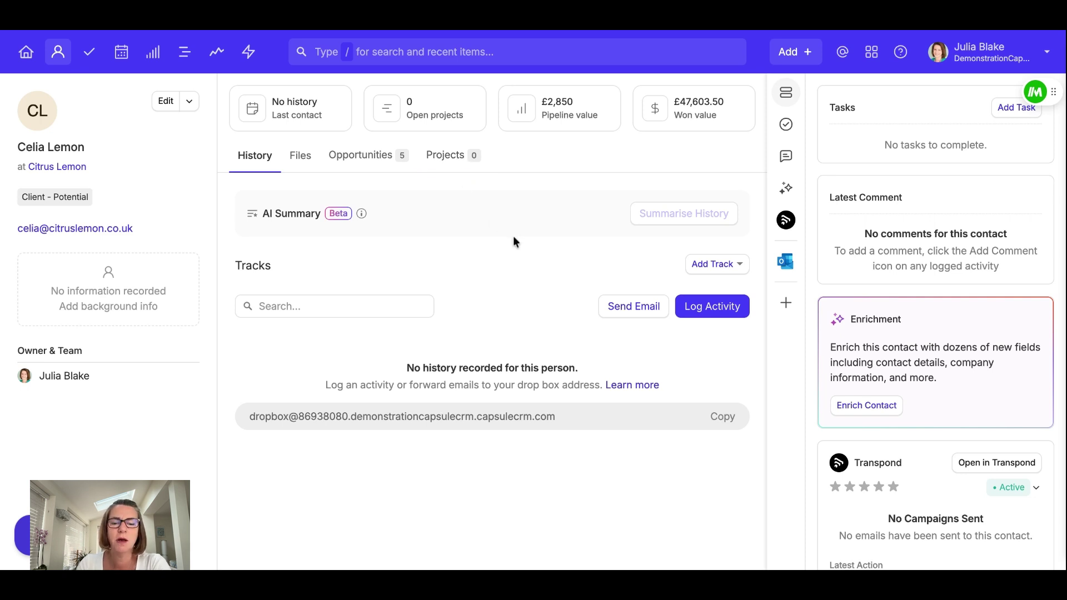
left_click(638, 321)
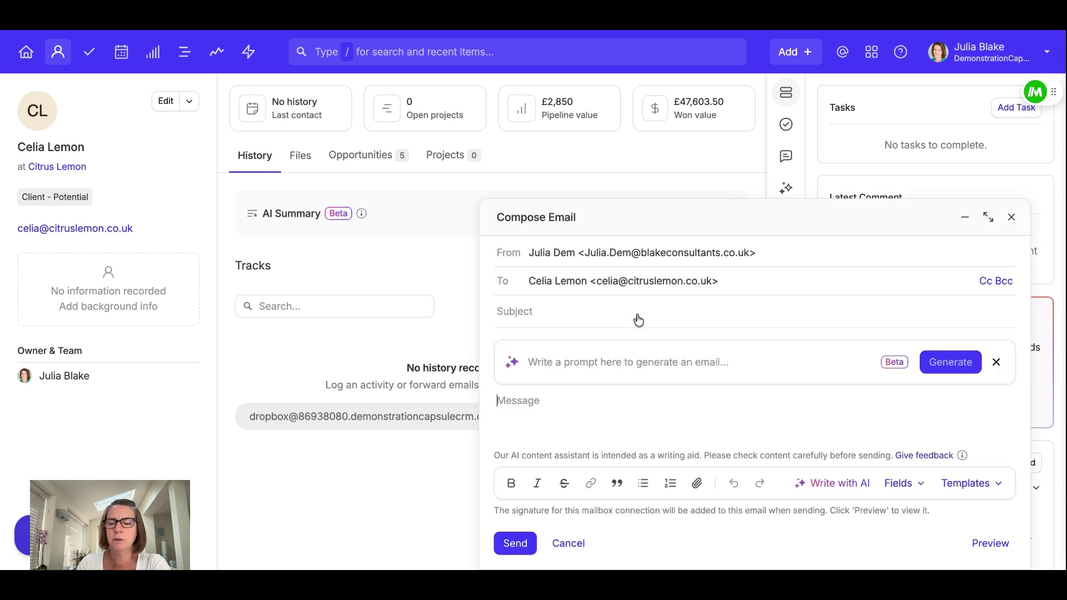
left_click(970, 493)
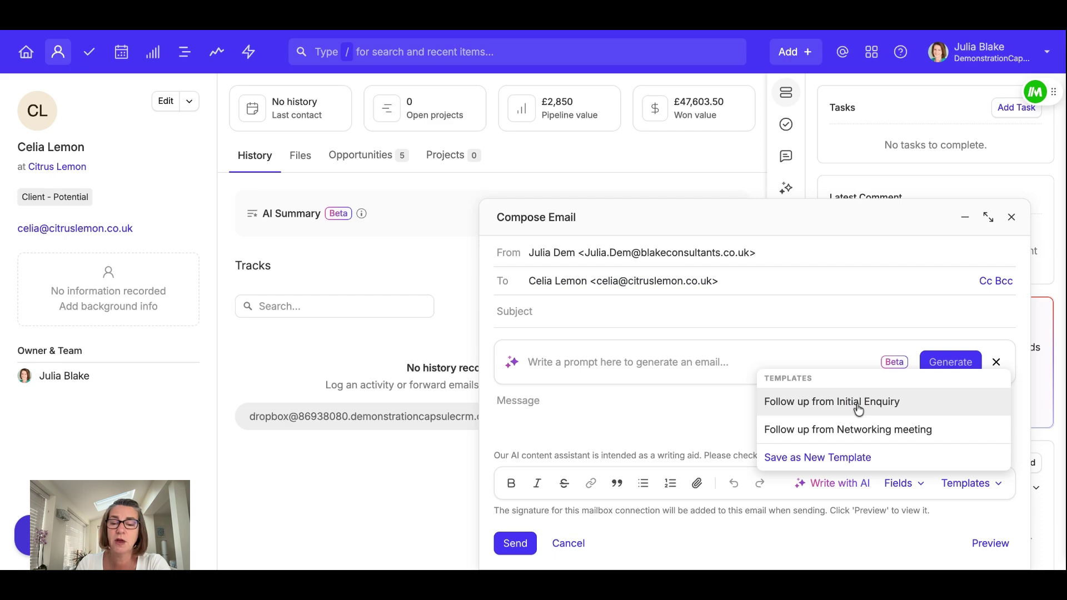
left_click(561, 546)
left_click(414, 332)
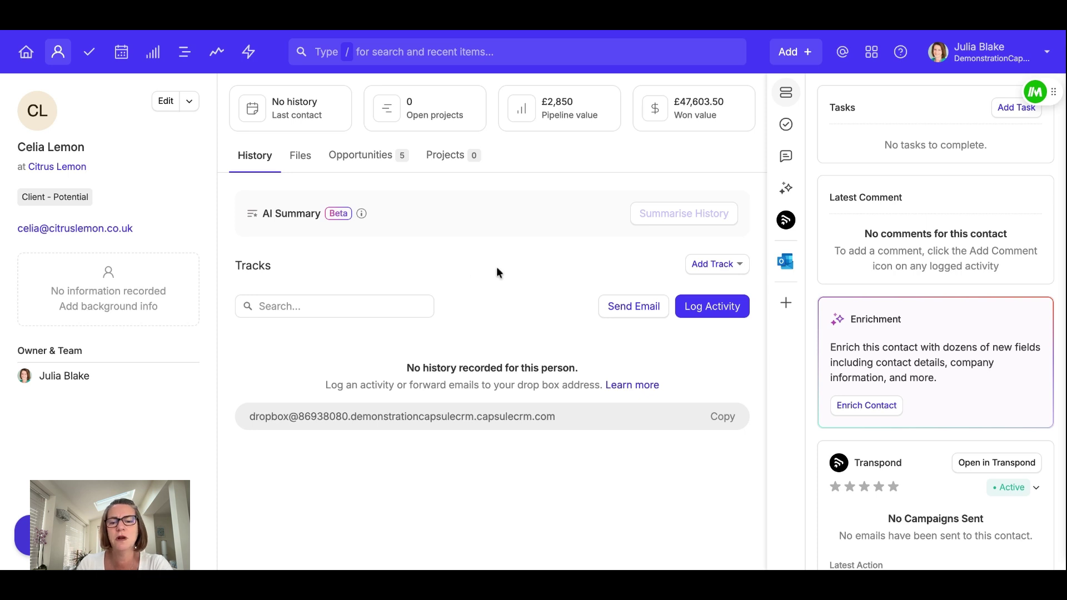
Add the Prospect Nurture track to the Citrus Lemon contact and review its tasks.
left_click(716, 271)
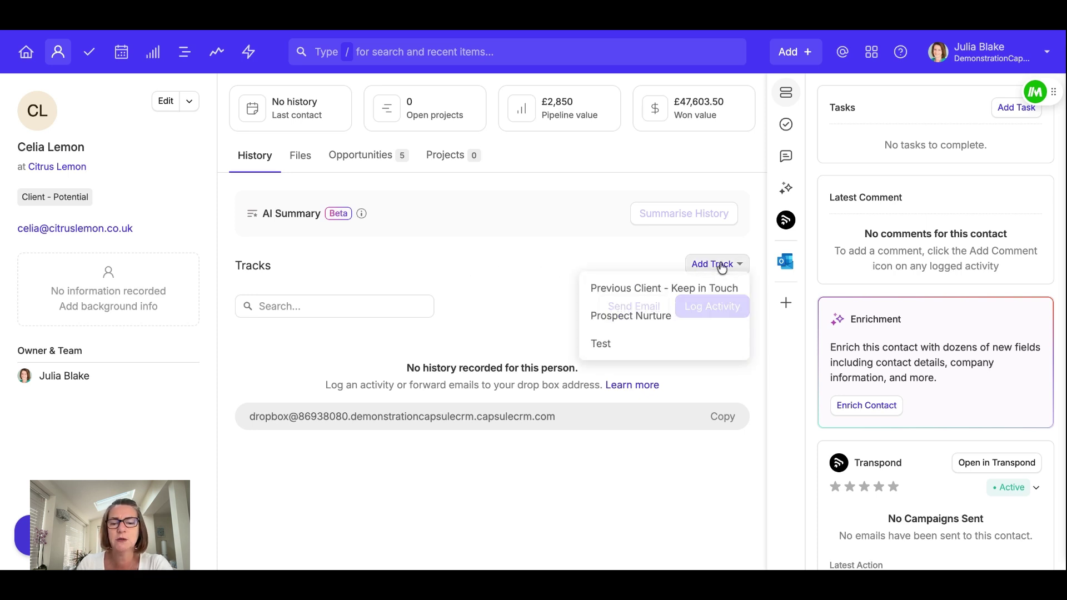
left_click(642, 320)
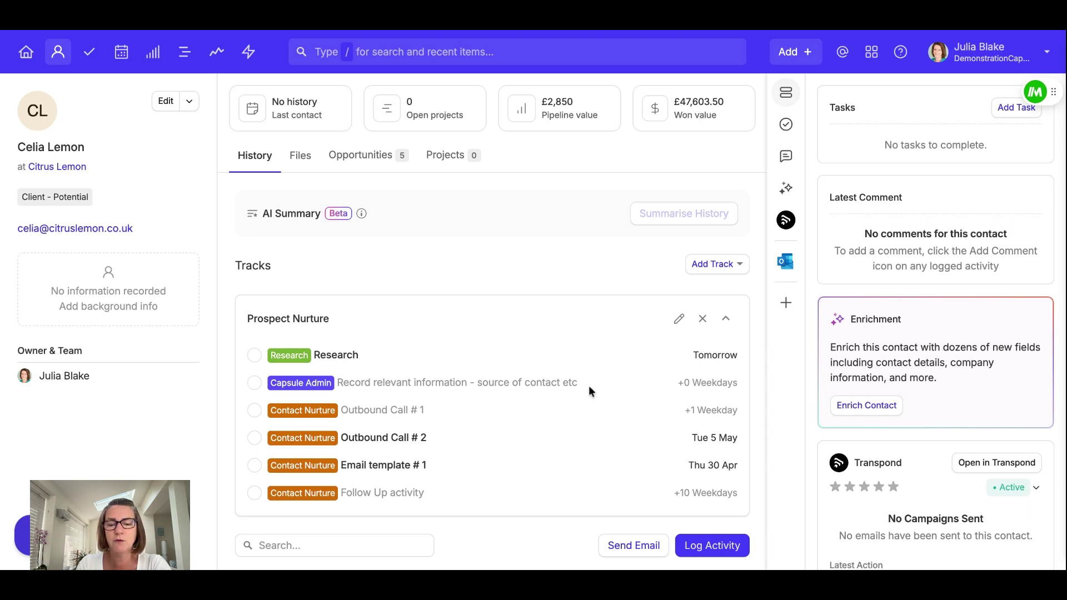
scroll(555, 381, "down", 1)
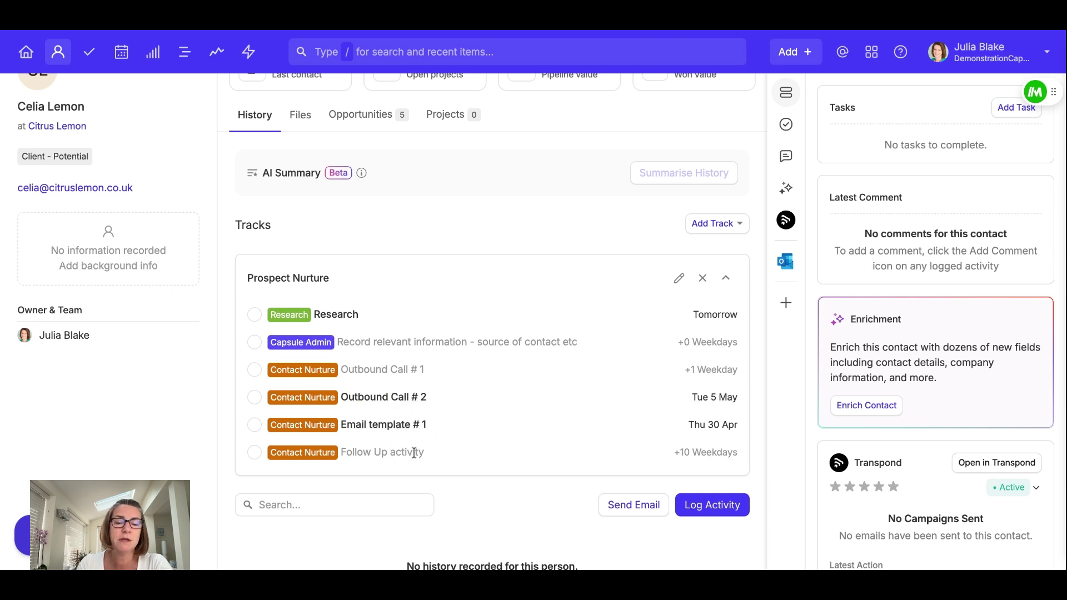
scroll(475, 441, "up", 1)
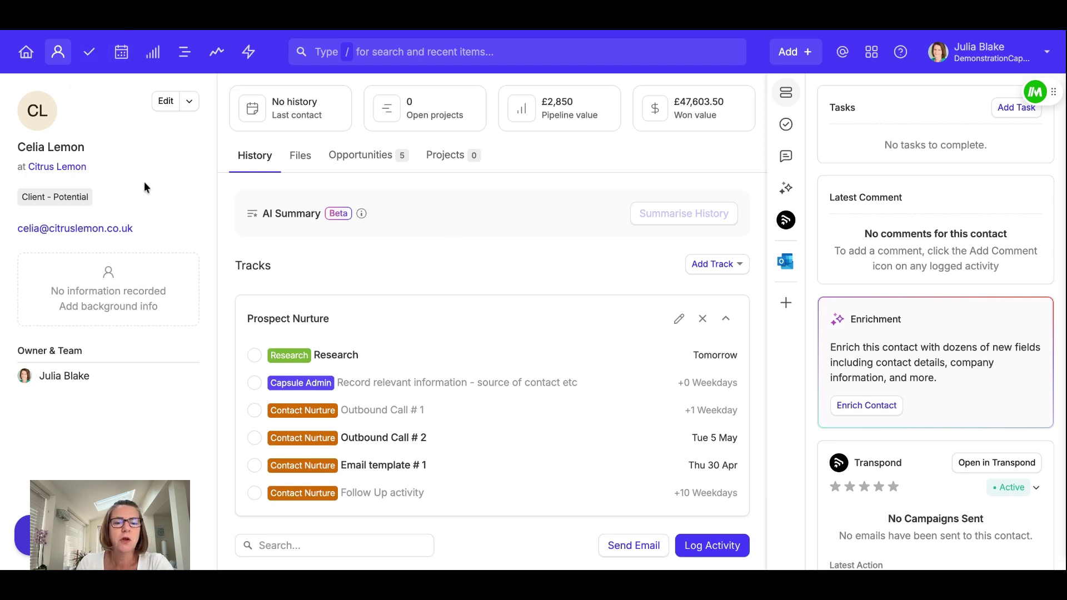
Open the sales pipeline board.
left_click(155, 58)
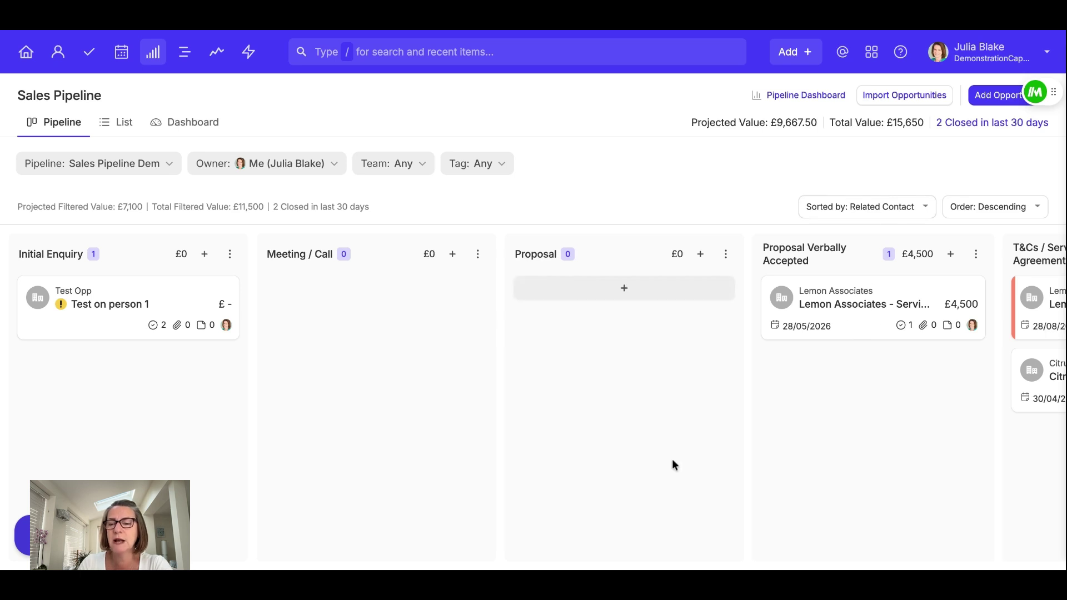
Examine the opportunity cards across the pipeline stages from Initial Enquiry through T&Cs / Services Agreement sent.
scroll(672, 465, "right", 2)
scroll(671, 464, "right", 3)
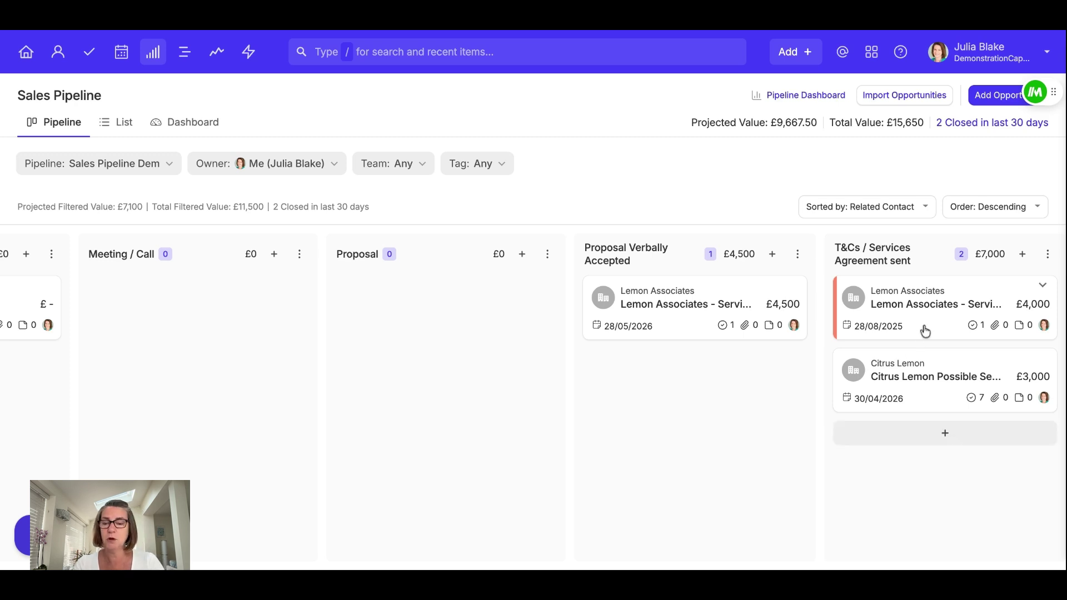
left_click_drag(924, 331, 858, 323)
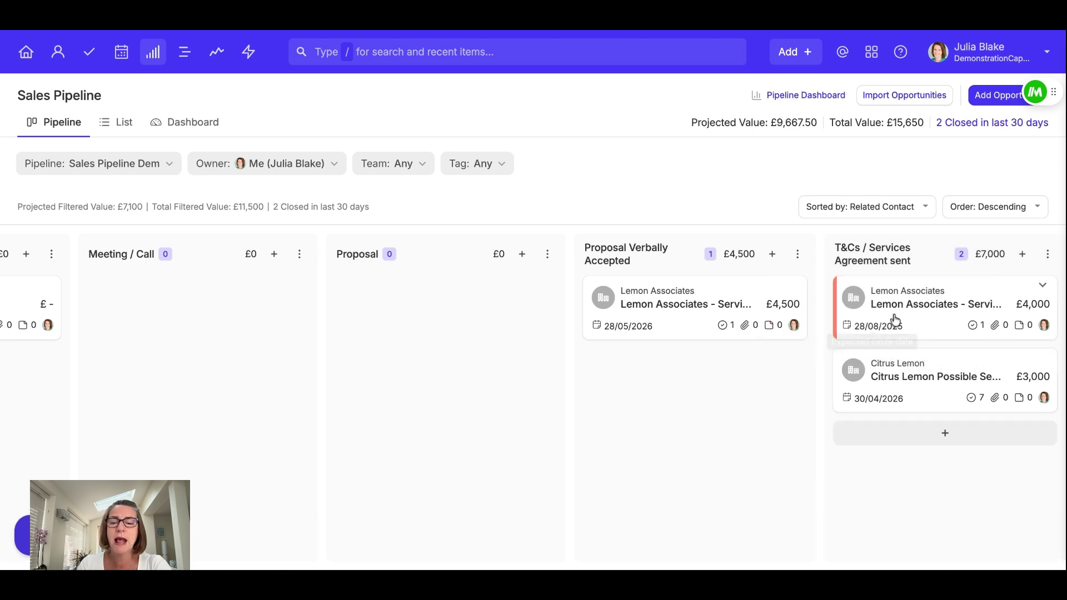
scroll(442, 364, "left", 3)
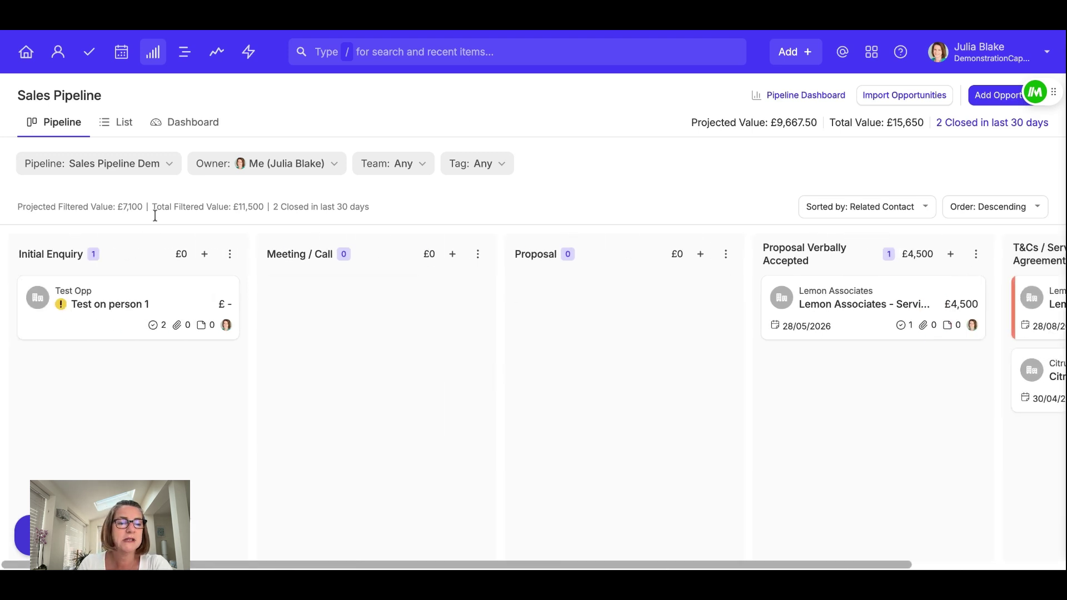
View the sales pipeline opportunities as a list and check the additional filters.
left_click(124, 135)
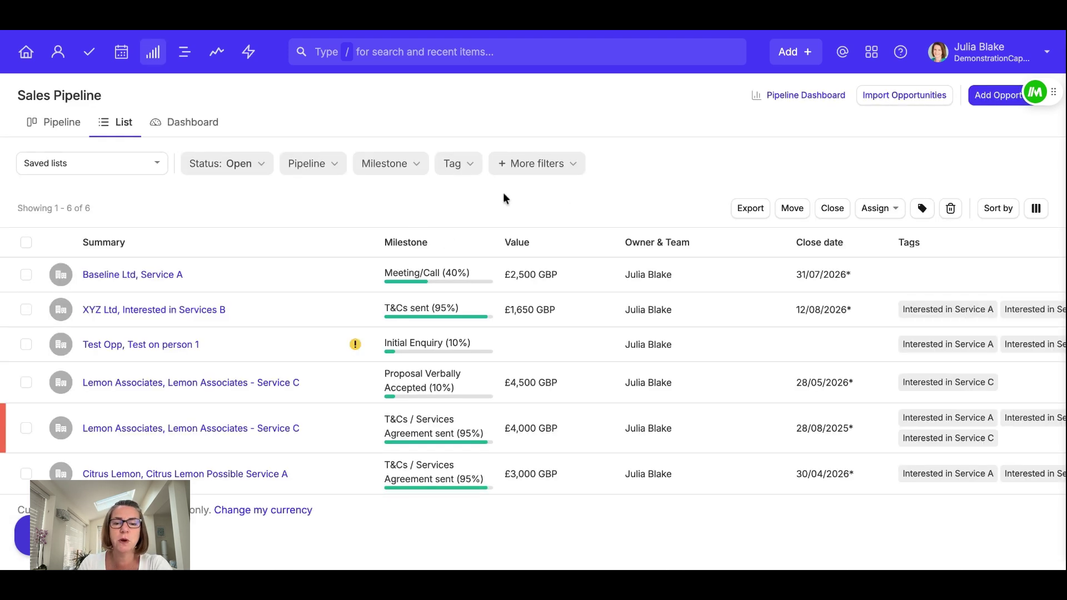
left_click(534, 167)
left_click(409, 209)
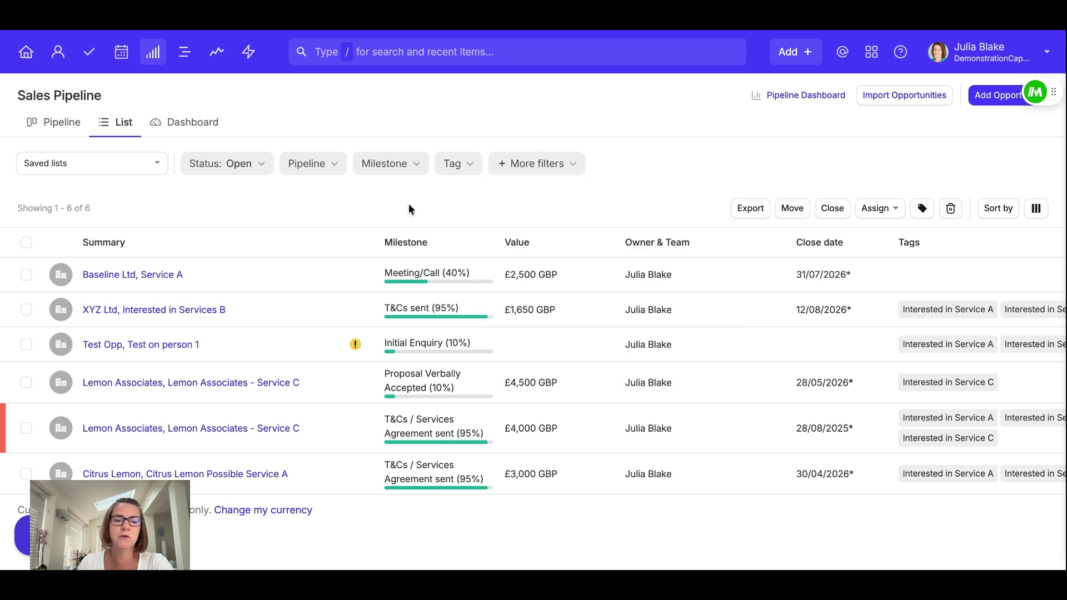
Review the sales pipeline dashboard's forecast and milestone charts, and return to the pipeline board.
left_click(208, 124)
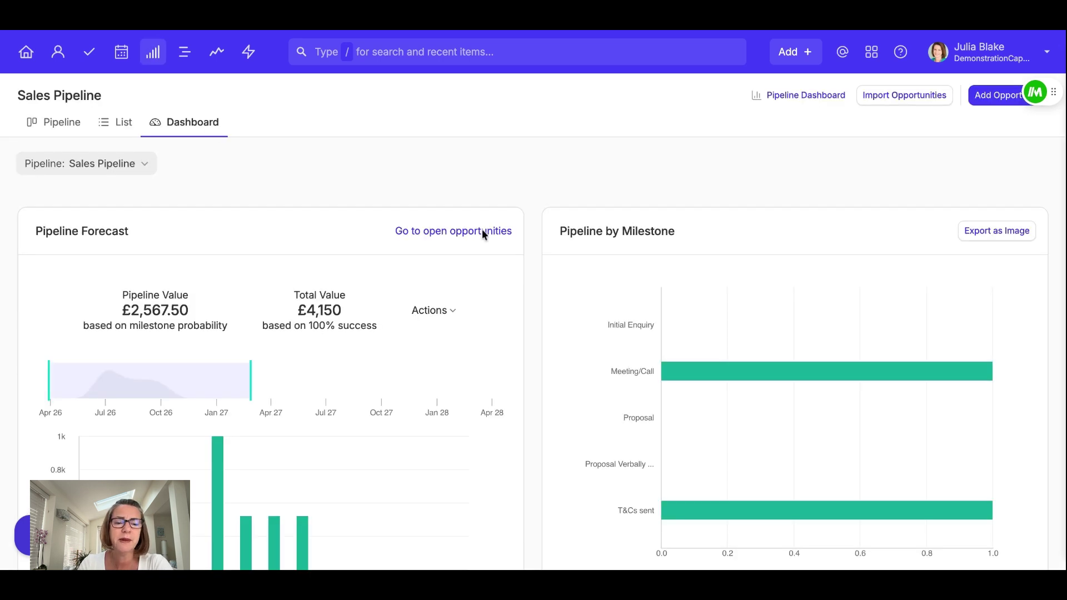
scroll(592, 314, "down", 5)
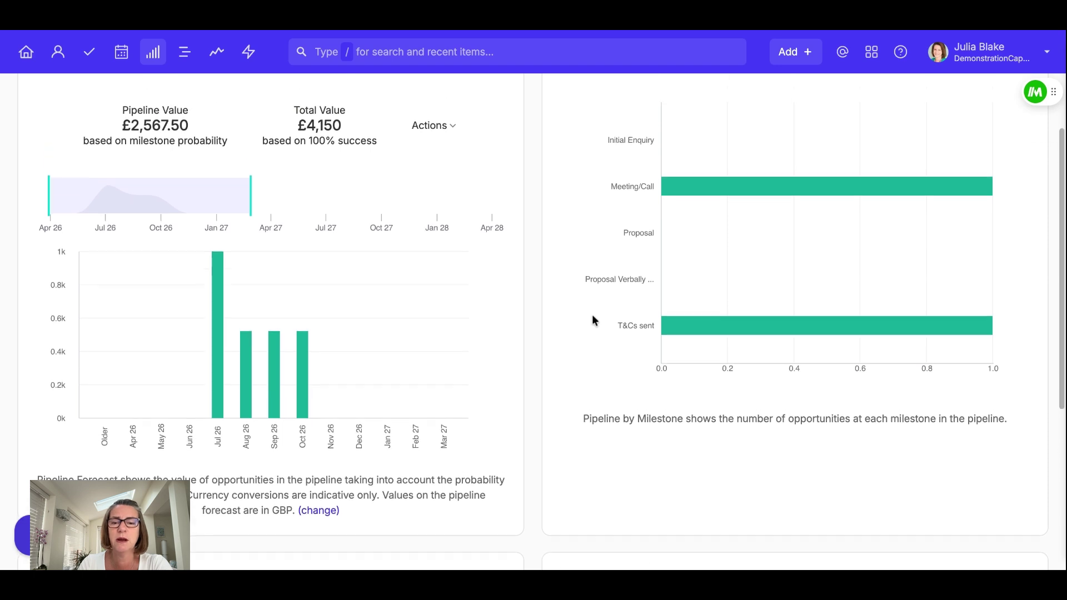
scroll(592, 315, "up", 5)
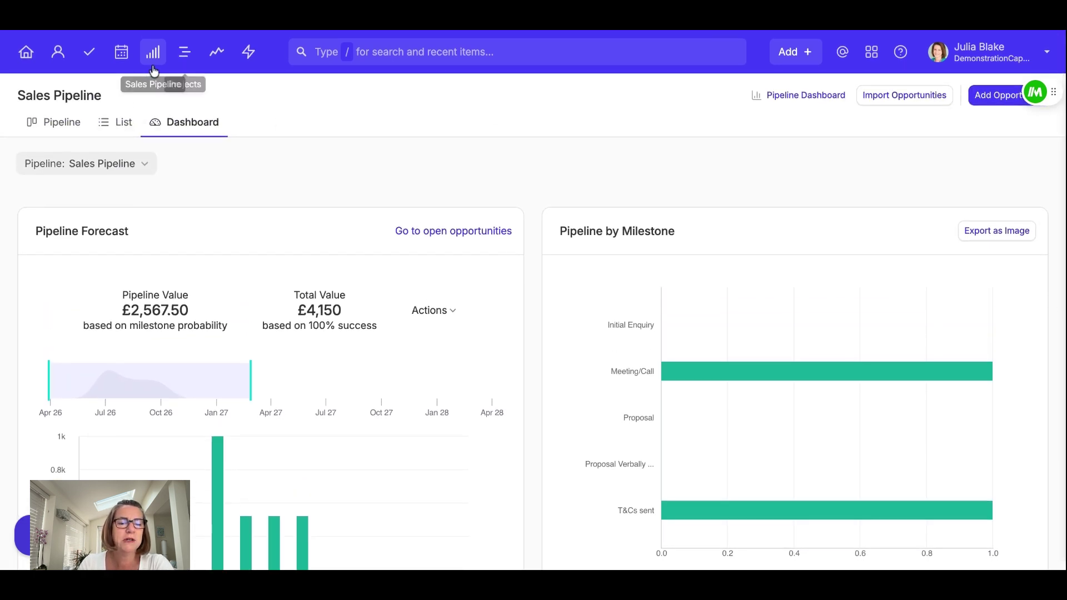
left_click(65, 125)
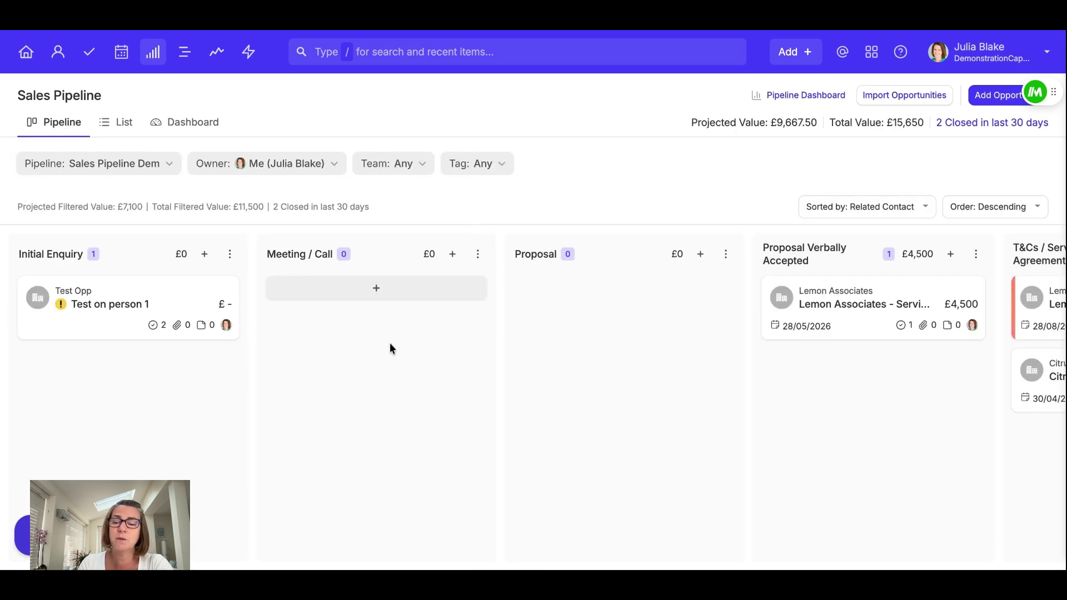
Move the £4,500 Lemon Associates - Service C opportunity to the T&Cs / Services Agreement sent milestone and review its task tracks.
left_click(868, 306)
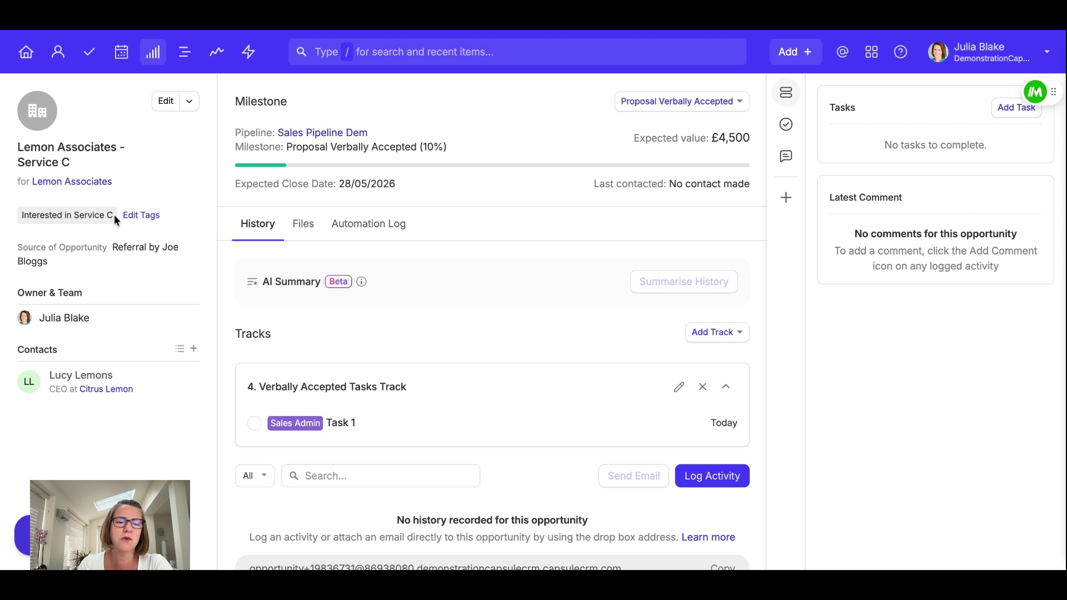
mouse_move(75, 221)
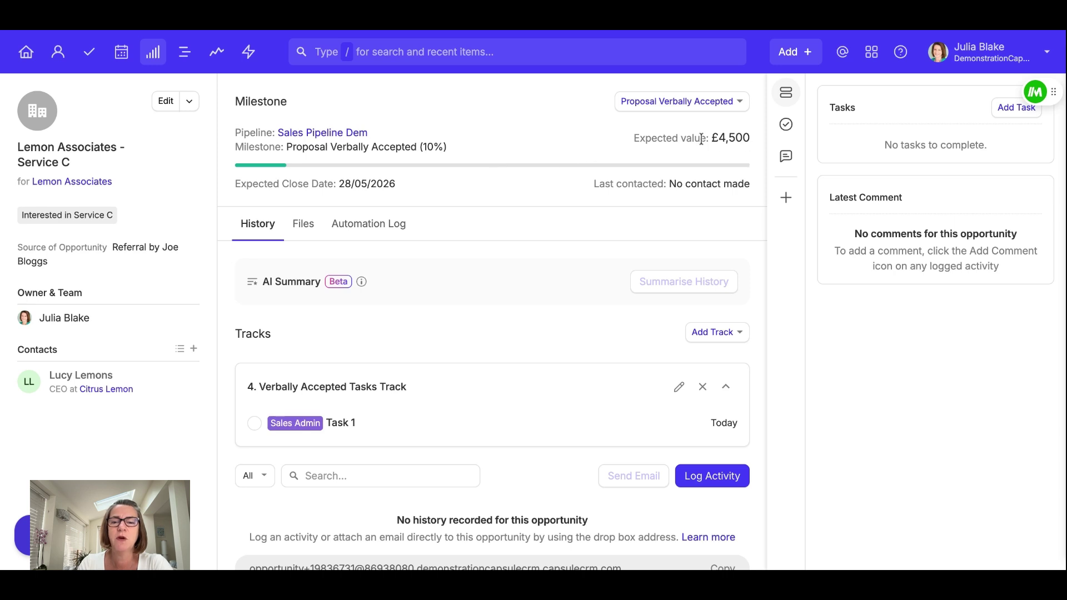
left_click(685, 107)
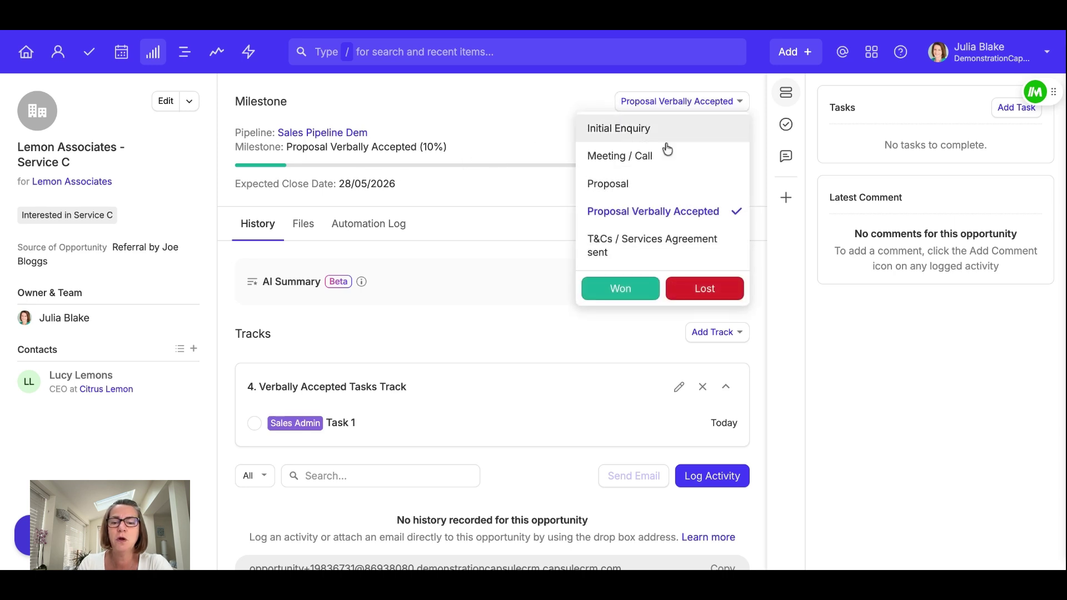
left_click(656, 249)
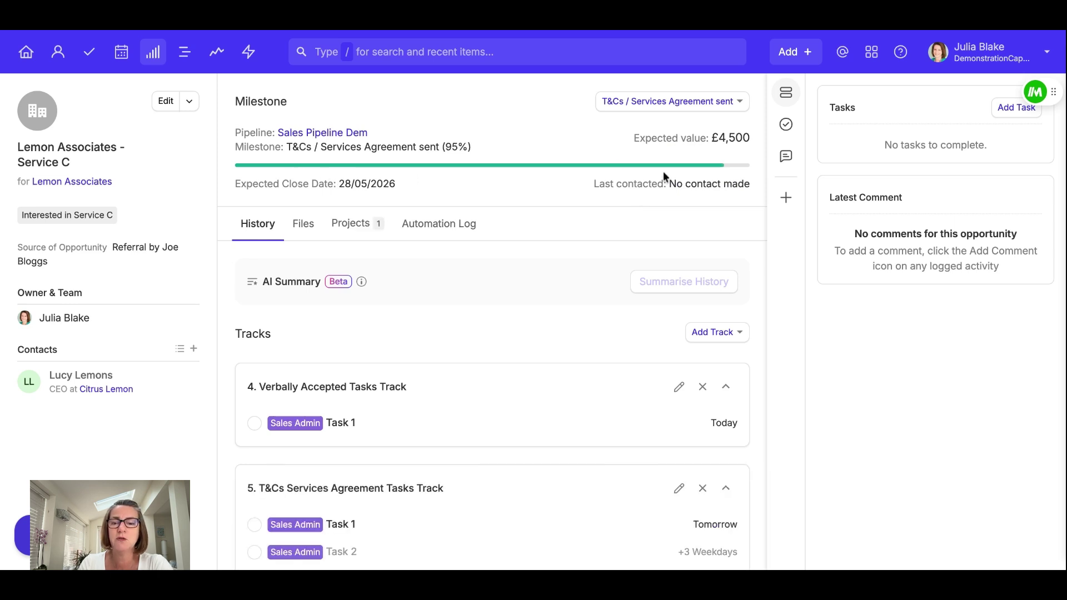
scroll(509, 393, "down", 3)
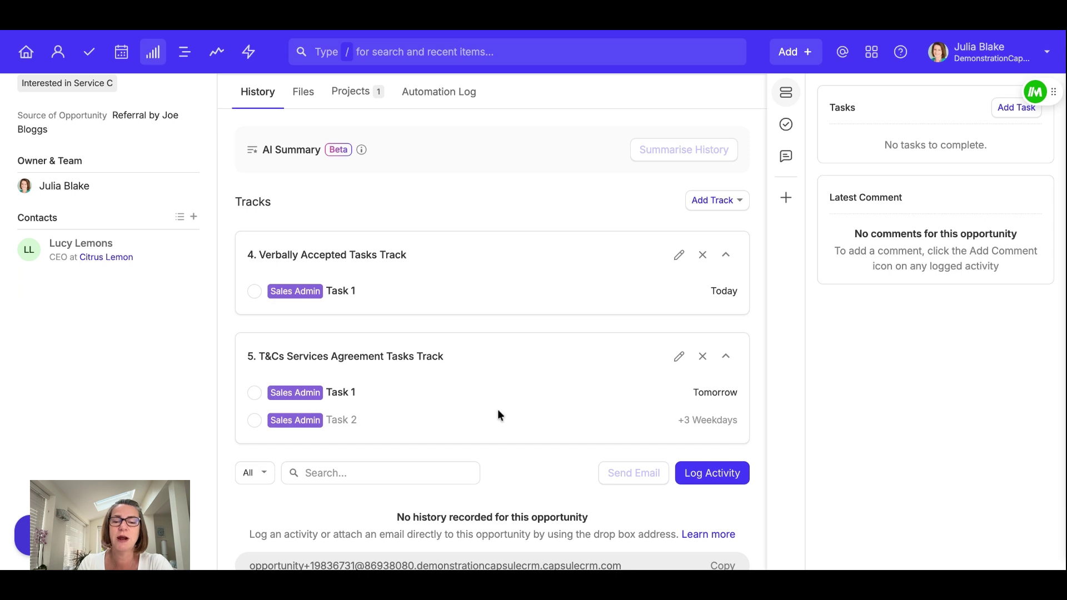
scroll(556, 362, "up", 3)
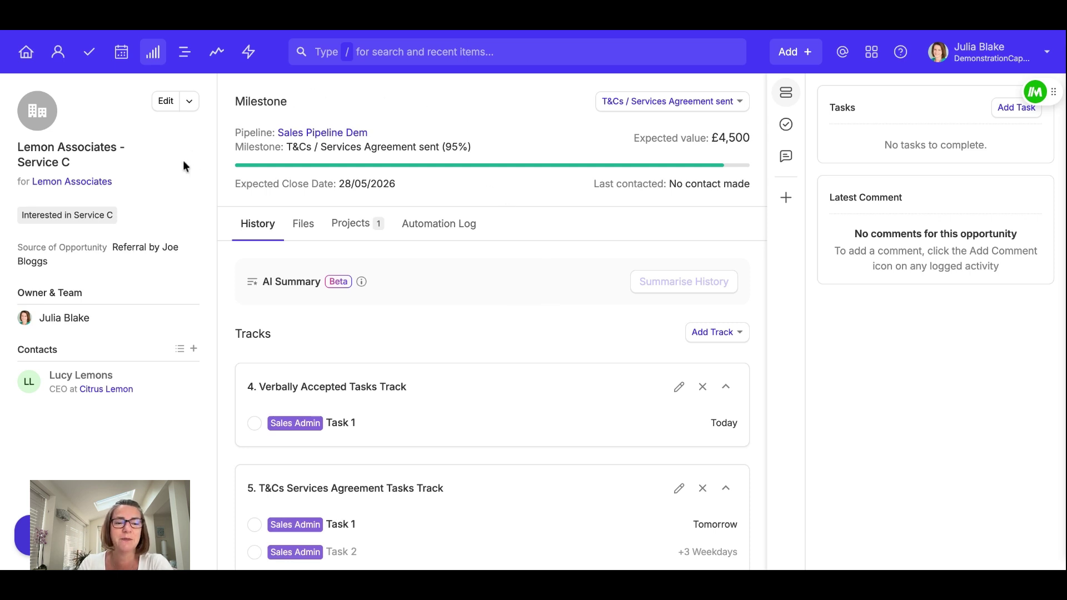
Mark the Lemon Associates - Service C opportunity as won and open its linked project.
left_click(678, 101)
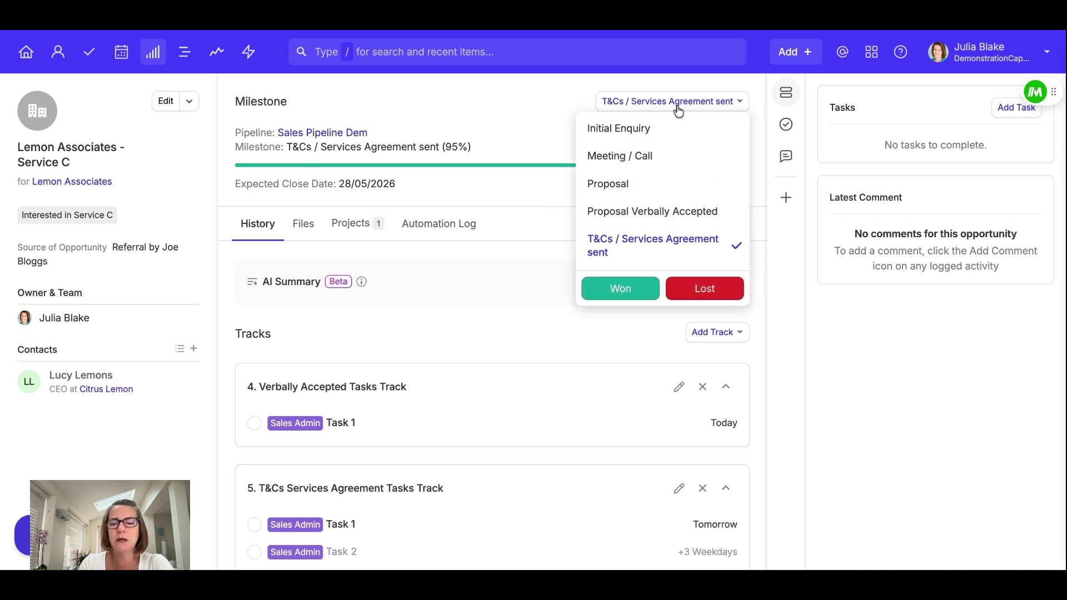
left_click(626, 293)
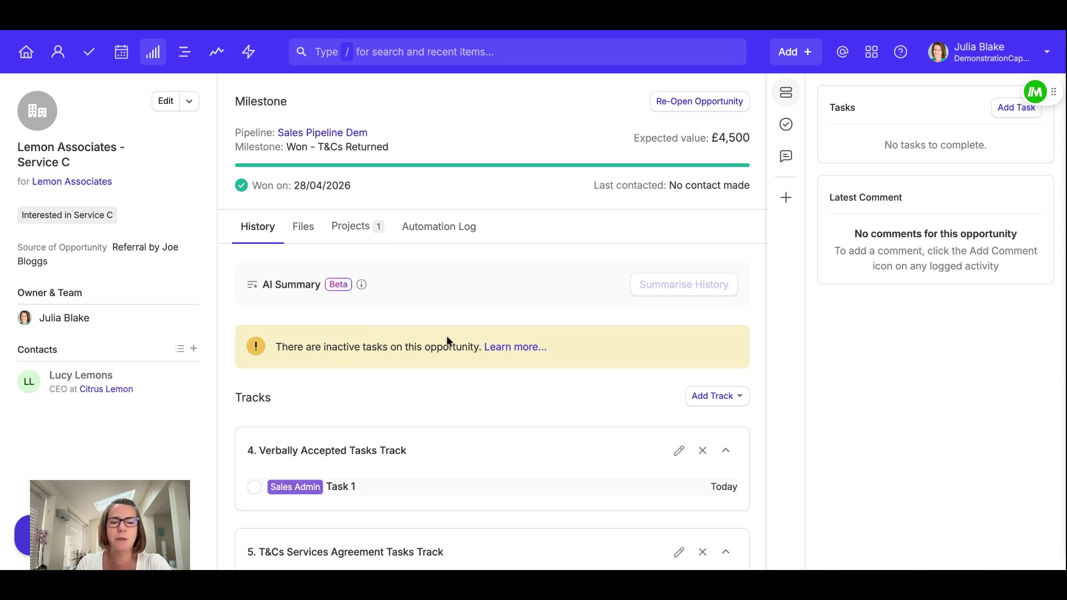
left_click(362, 236)
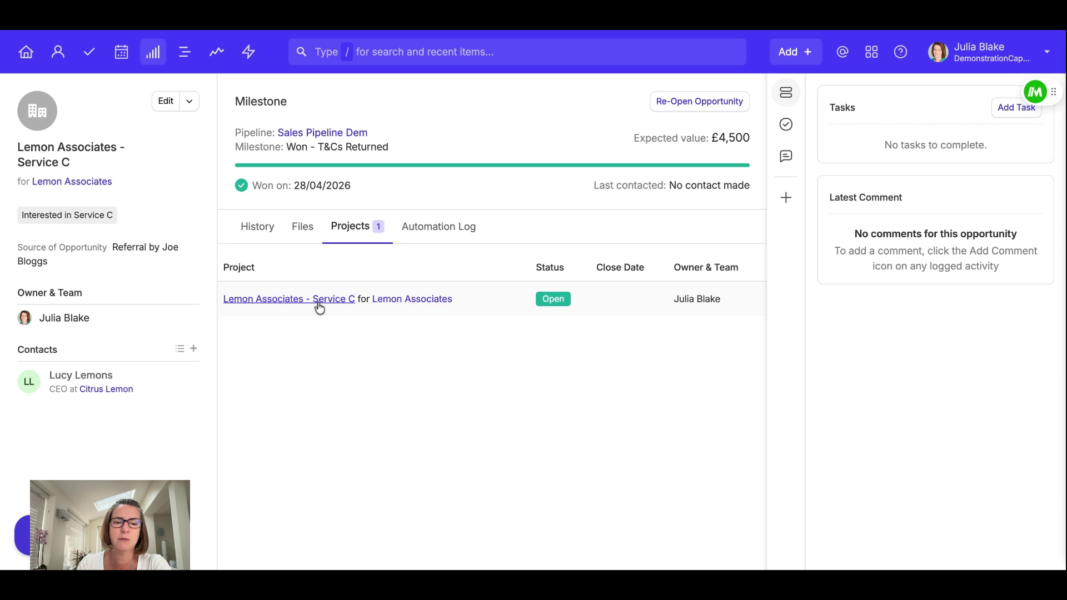
left_click(289, 299)
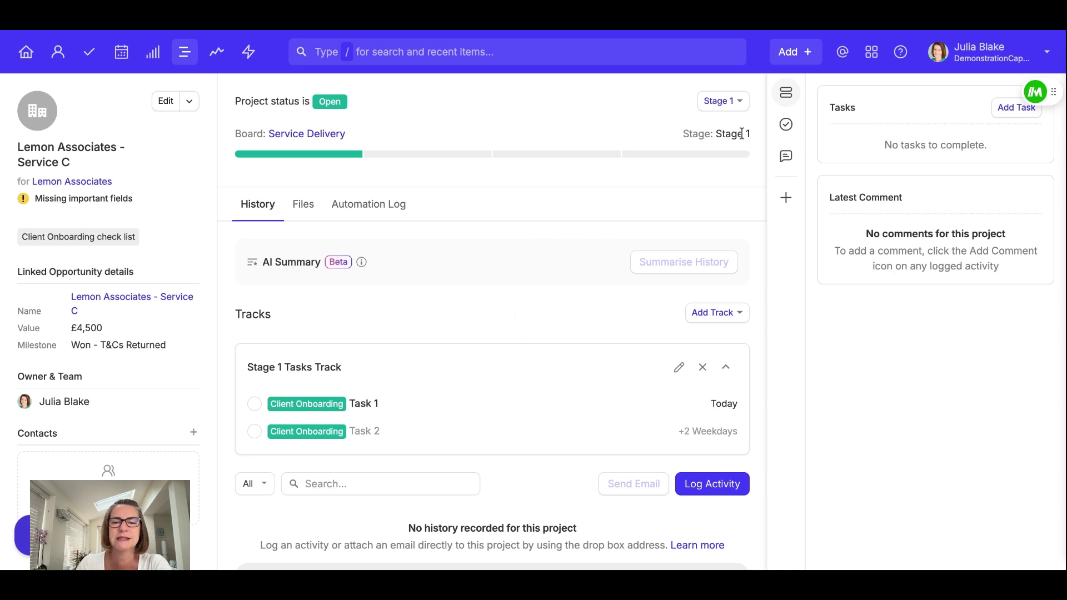
View the stages available for the Lemon Associates - Service C project and open the Service Delivery projects board.
left_click(740, 110)
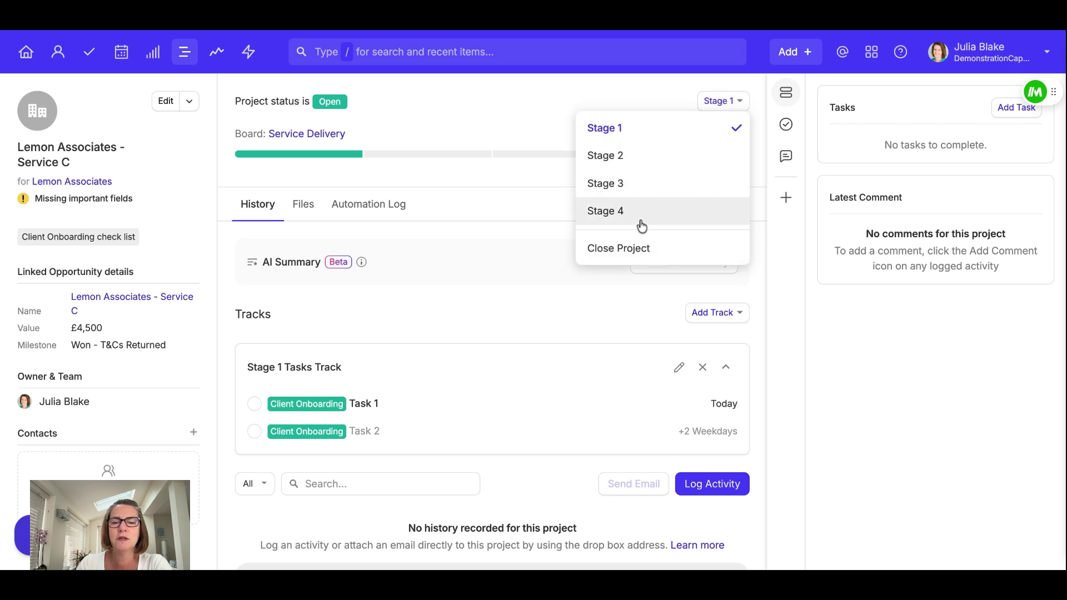
left_click(498, 288)
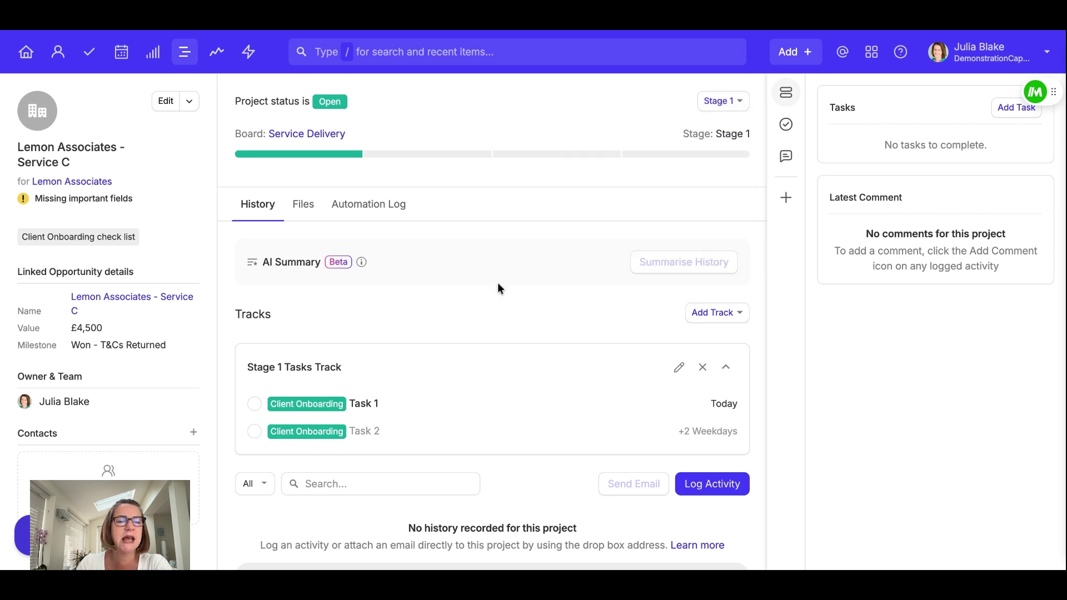
left_click(186, 67)
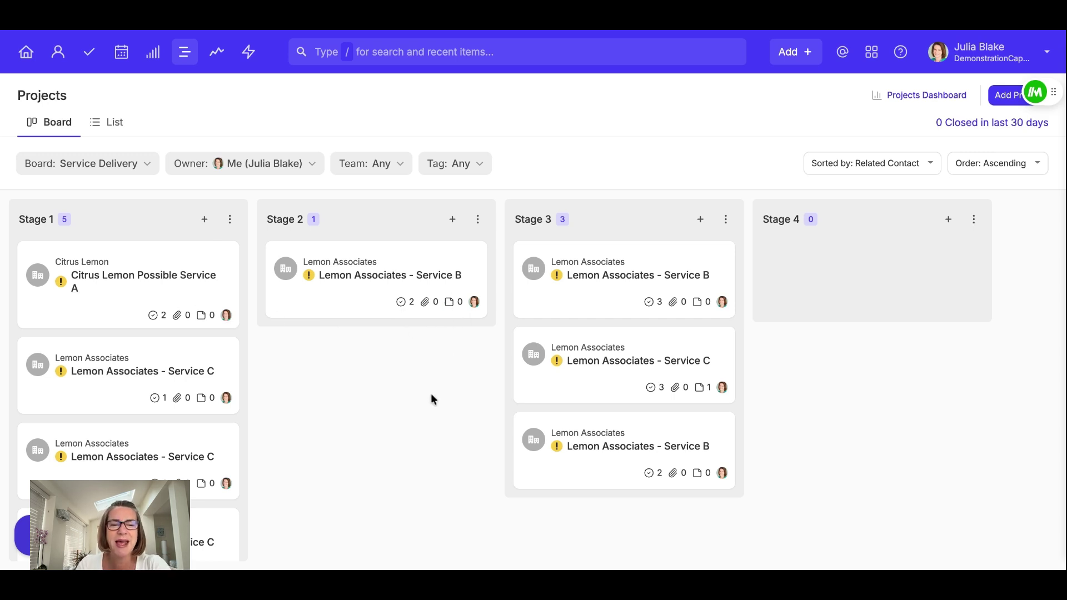
View the projects as a list and look through the additional filter criteria without applying any.
left_click(120, 130)
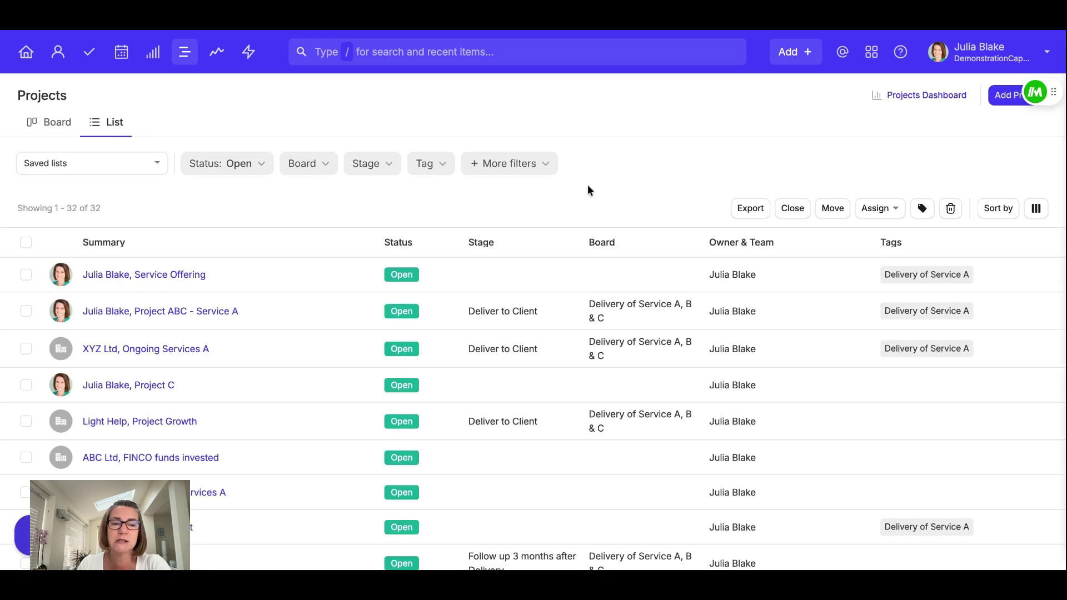
left_click(517, 164)
scroll(546, 329, "down", 6)
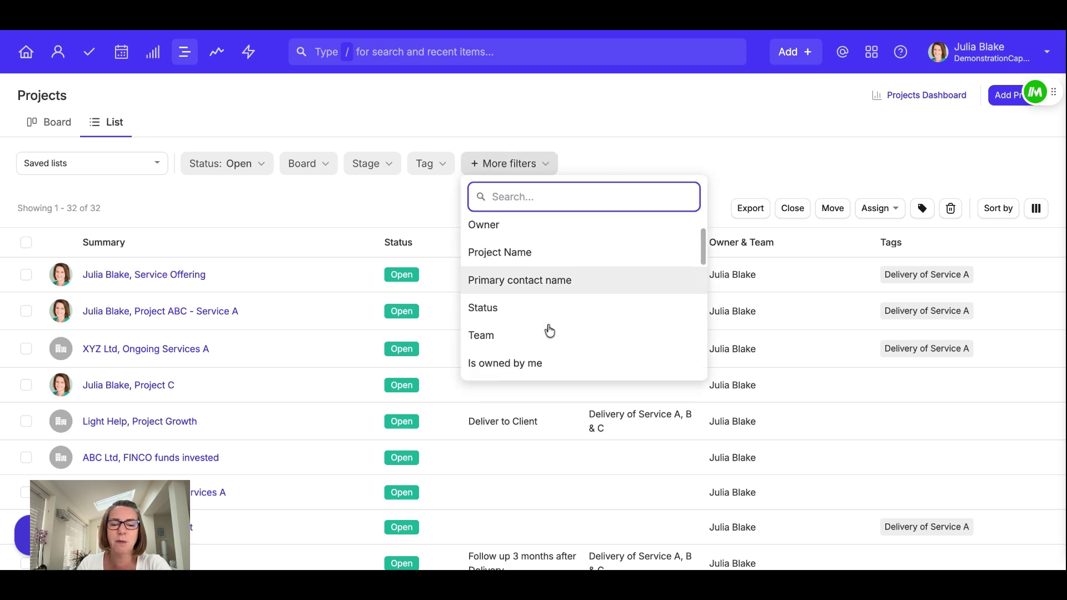
scroll(566, 300, "down", 1)
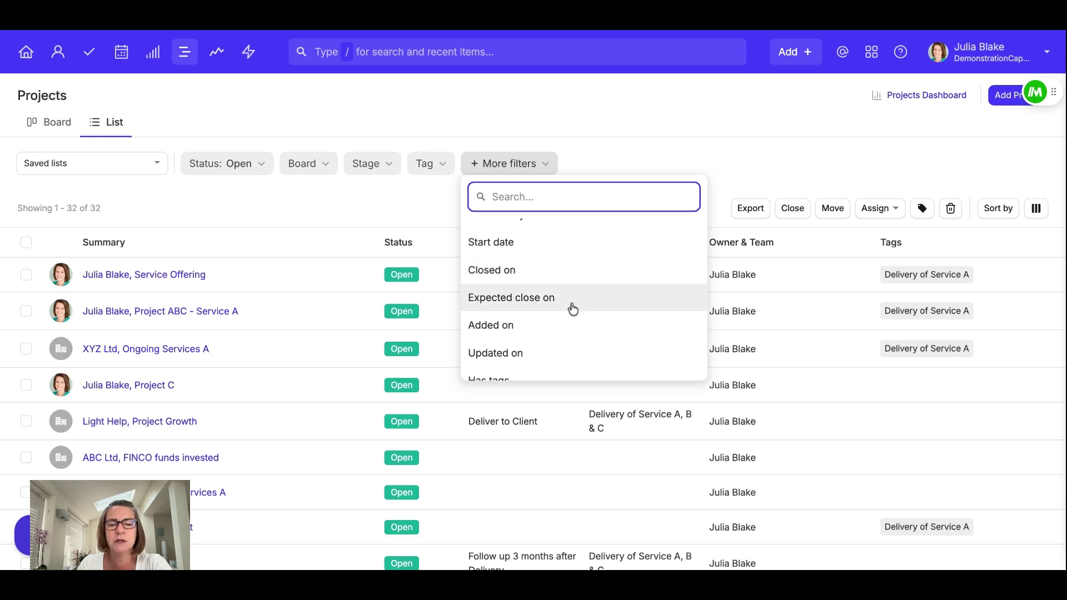
scroll(572, 309, "down", 1)
left_click(716, 98)
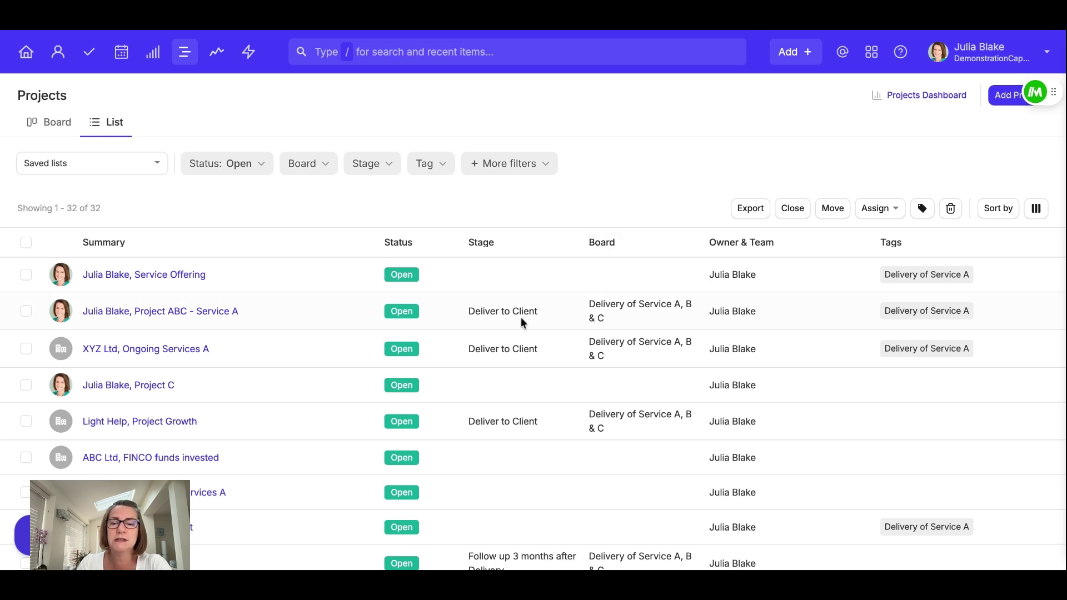
Open the Tasks dashboard in Reports and examine the completed tasks by month due.
left_click(218, 54)
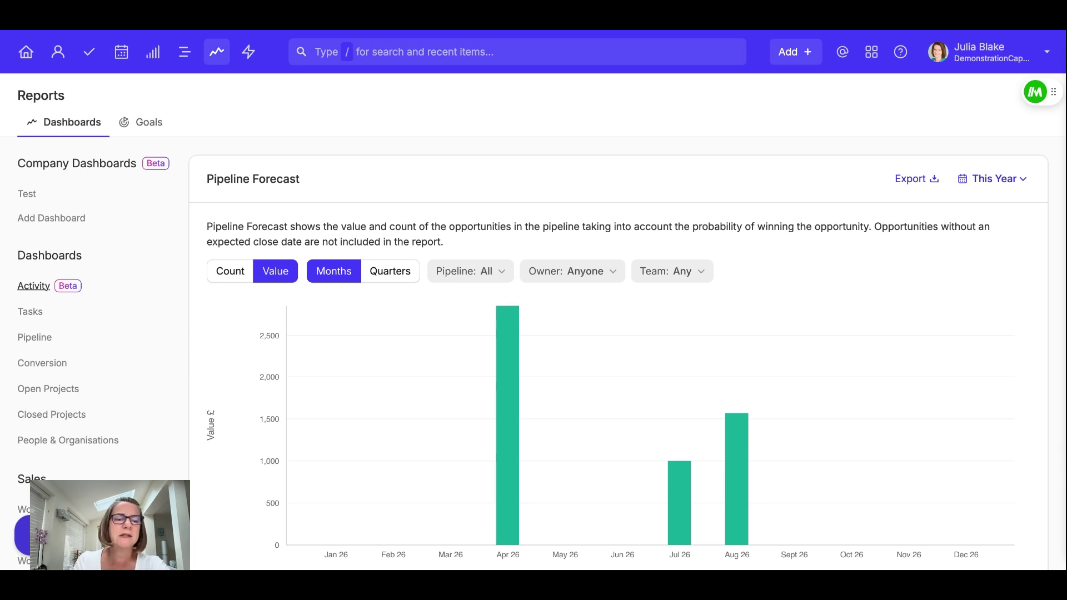
left_click(36, 316)
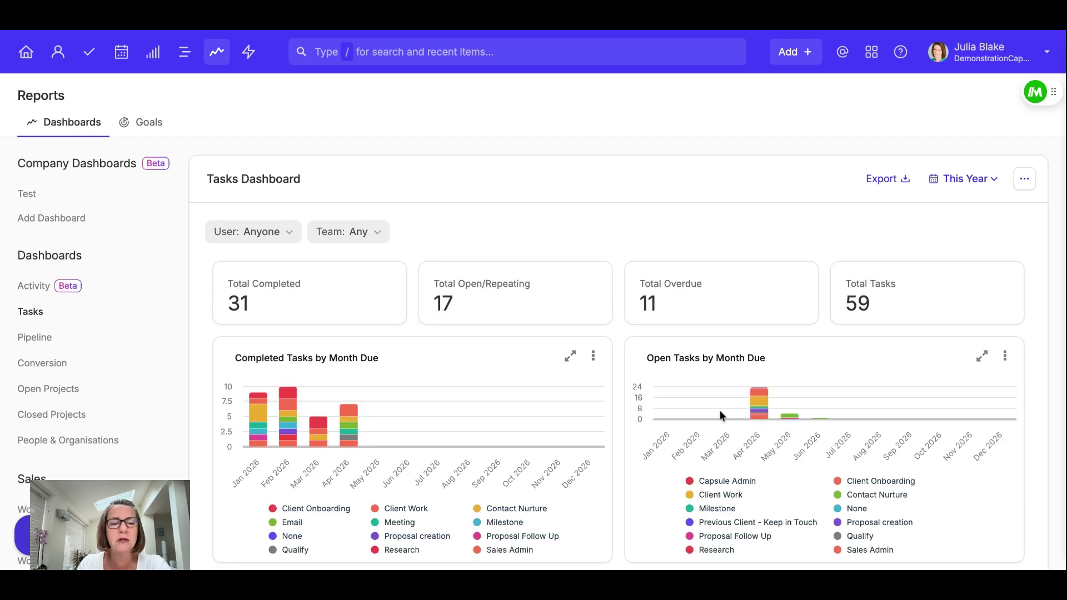
scroll(719, 410, "down", 2)
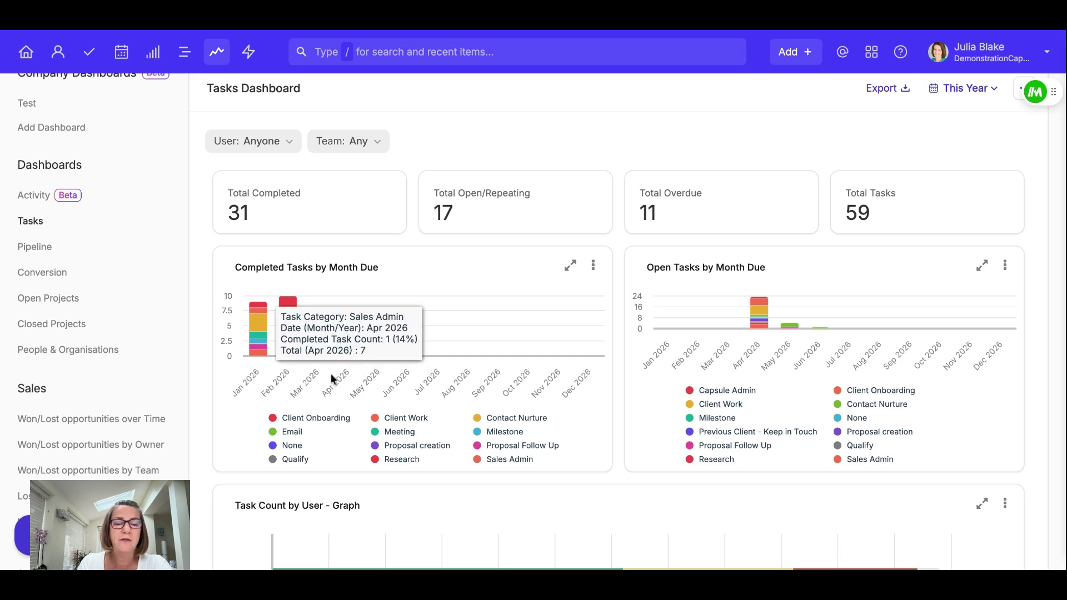
mouse_move(354, 322)
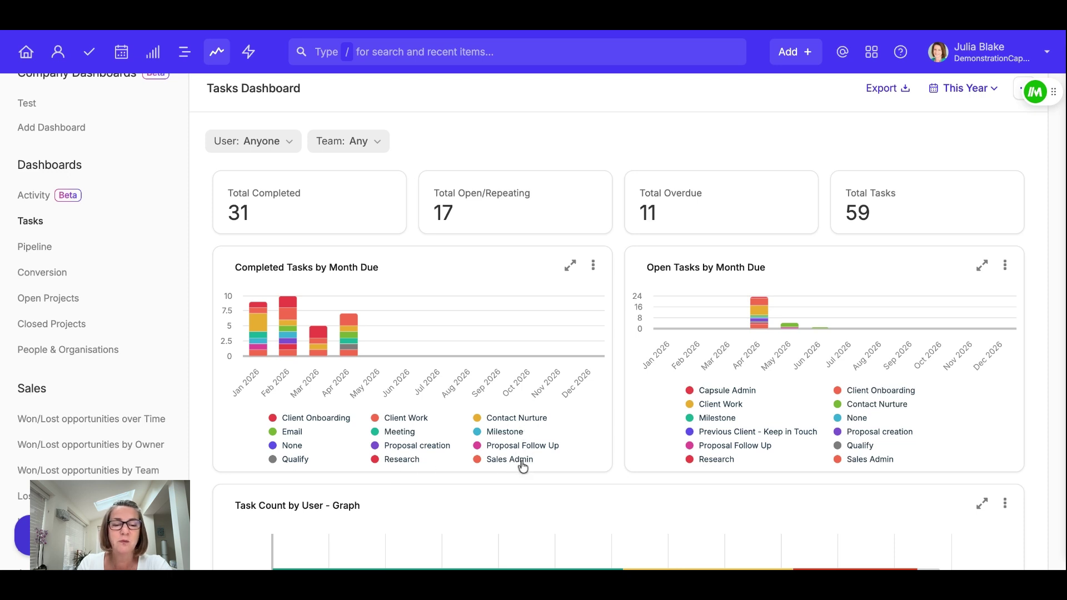
Limit the Completed Tasks by Month Due chart to the Client Onboarding, Client Work and Meeting categories.
double_click(295, 418)
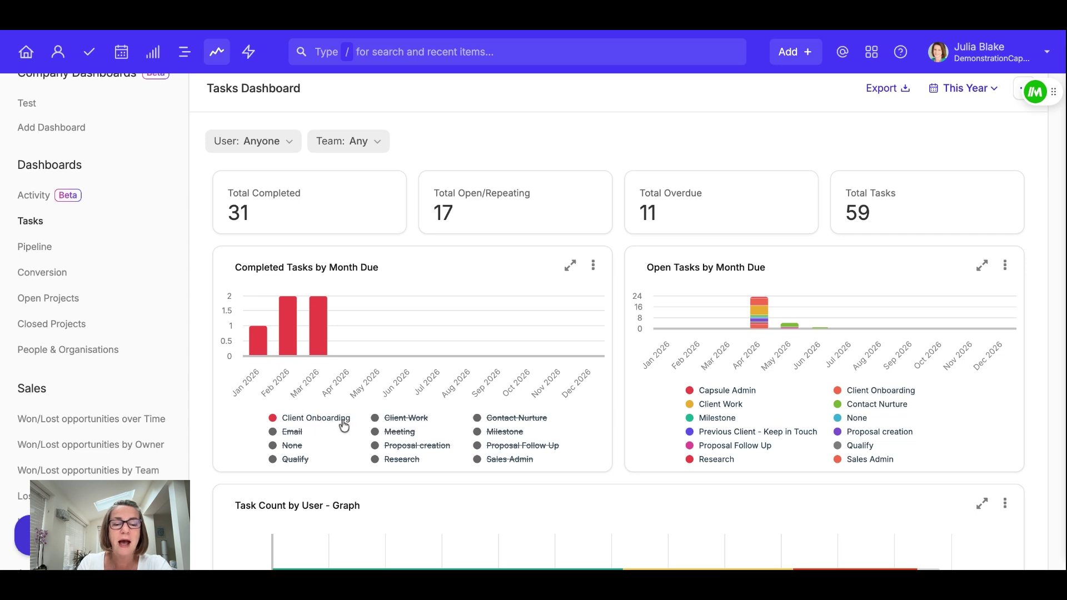
left_click(411, 421)
left_click(404, 433)
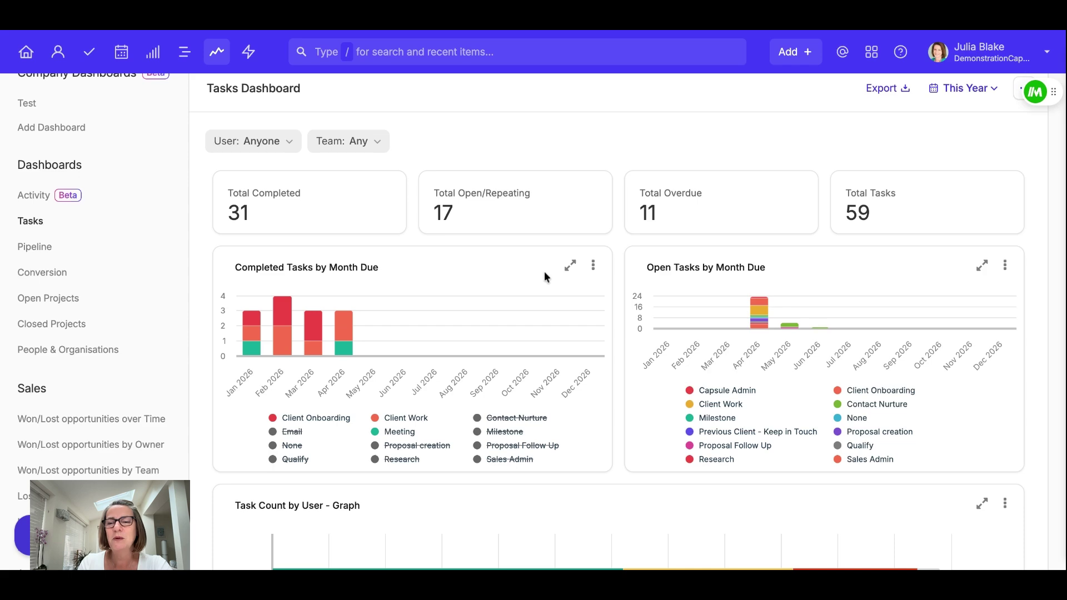
Examine the Task Count by User graph on the Tasks dashboard.
scroll(385, 338, "down", 1)
scroll(384, 339, "down", 3)
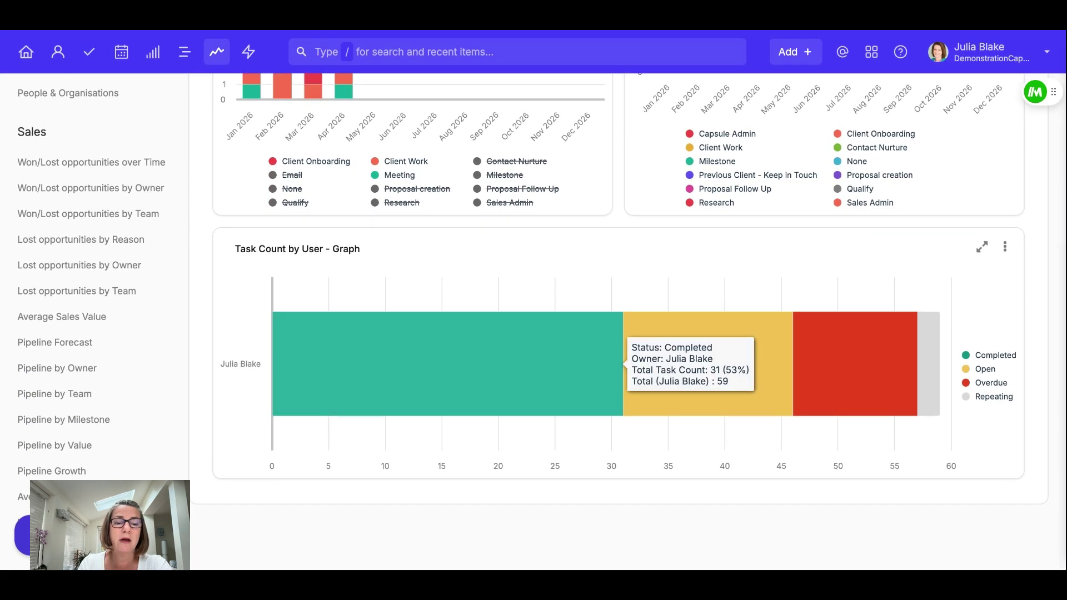
scroll(589, 350, "up", 1)
scroll(519, 308, "up", 5)
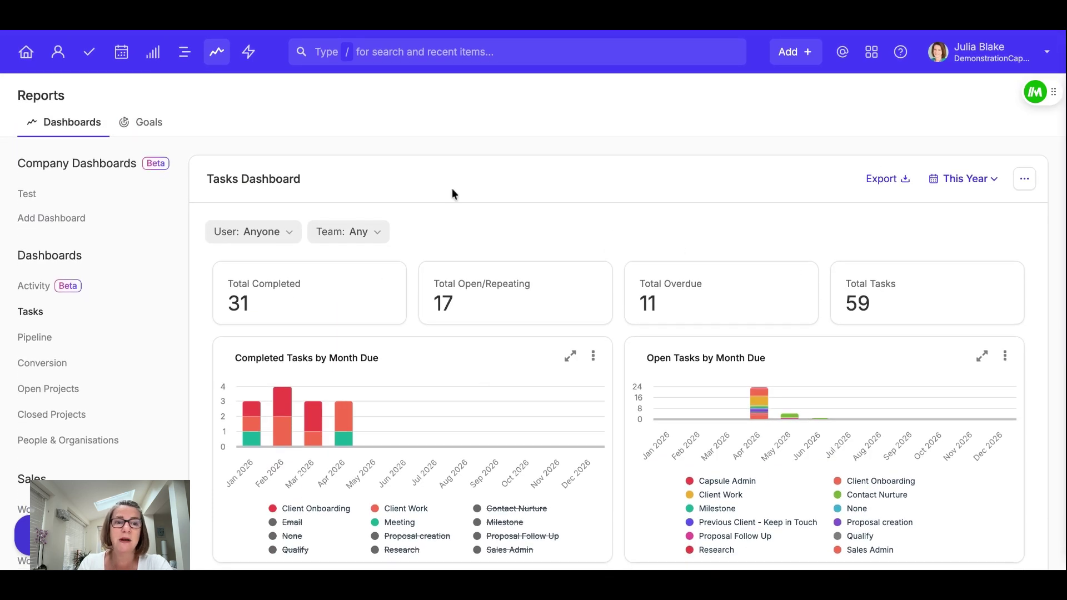
Look through the list of available dashboards and sales reports, and return to the home dashboard.
scroll(452, 188, "down", 1)
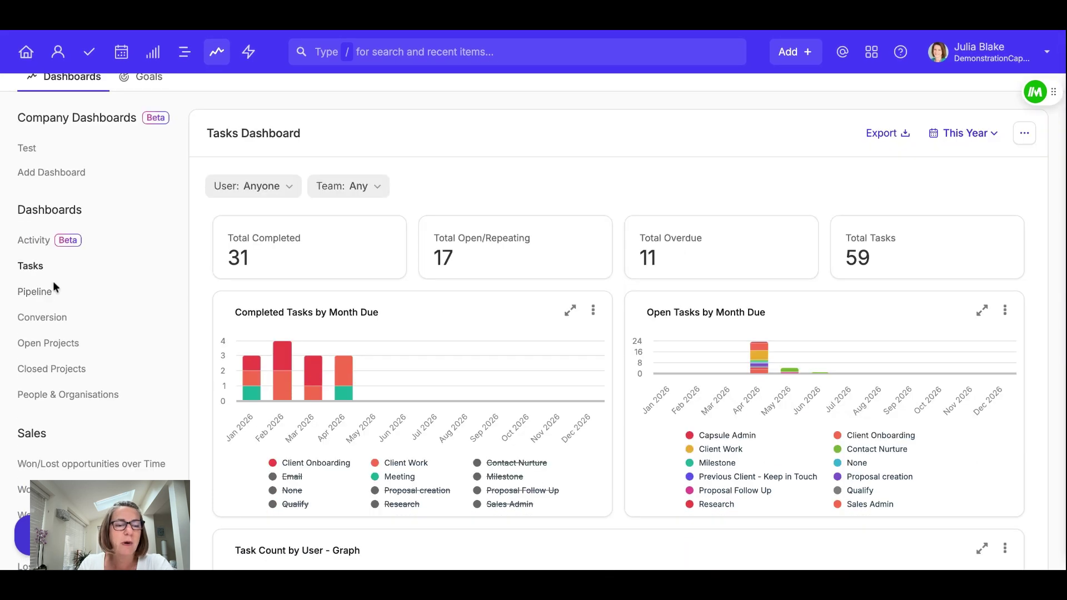
scroll(50, 343, "down", 2)
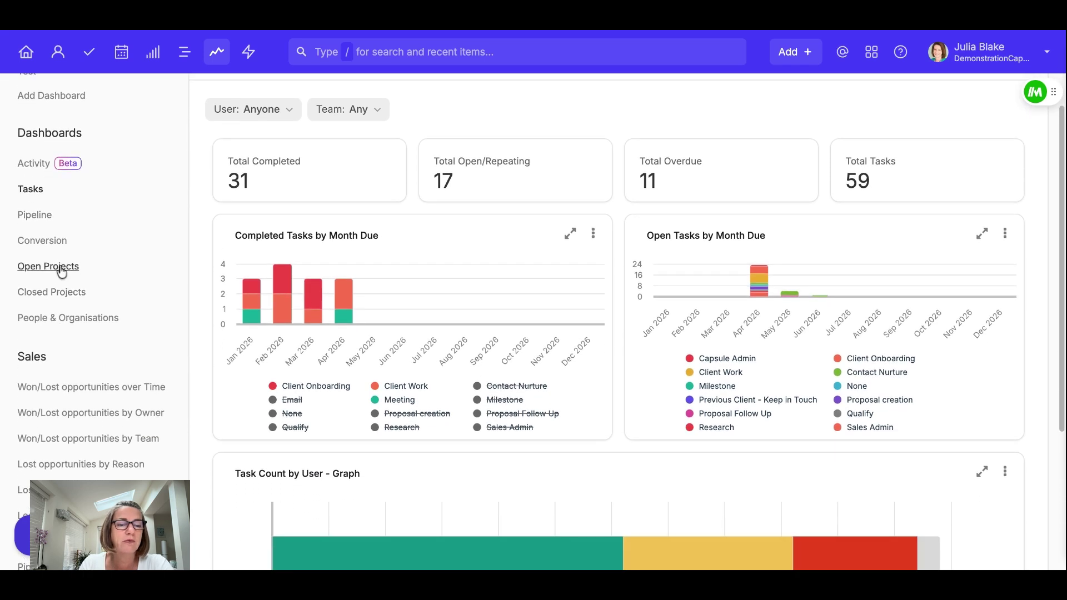
scroll(88, 356, "down", 5)
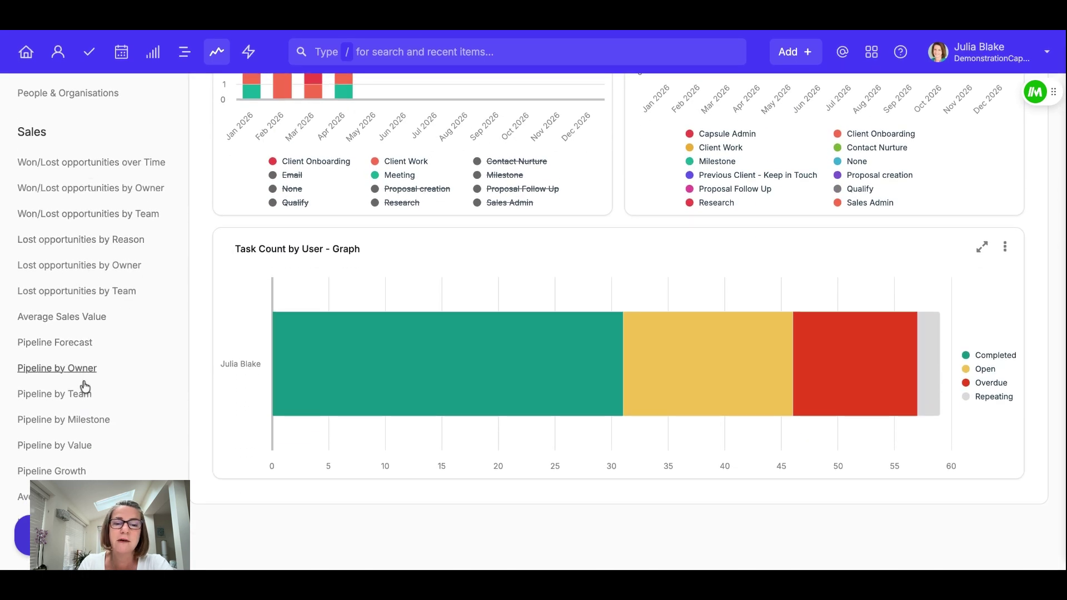
scroll(471, 232, "up", 8)
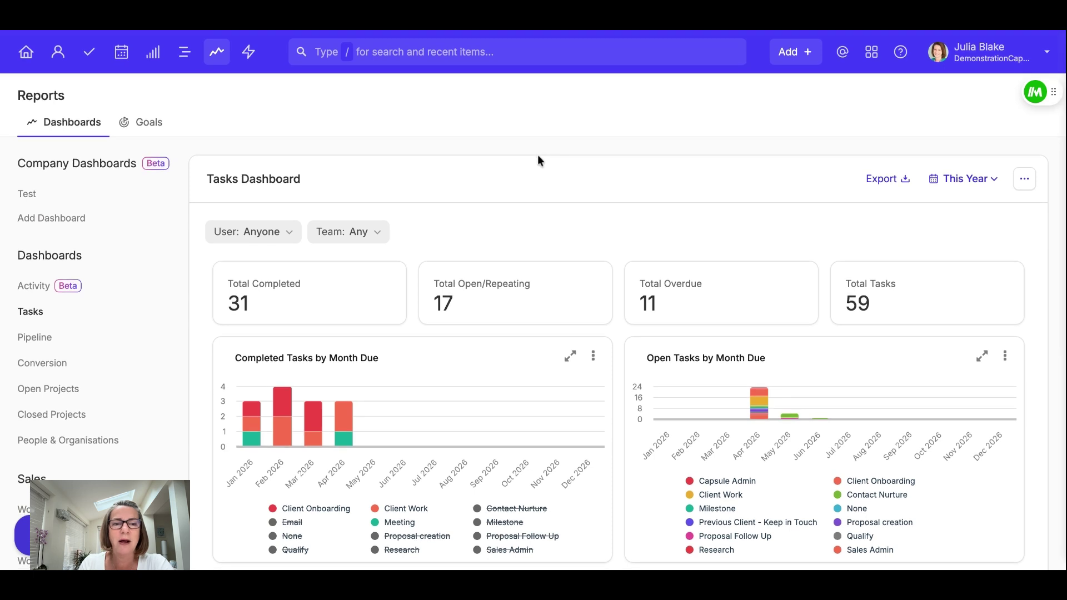
left_click(26, 52)
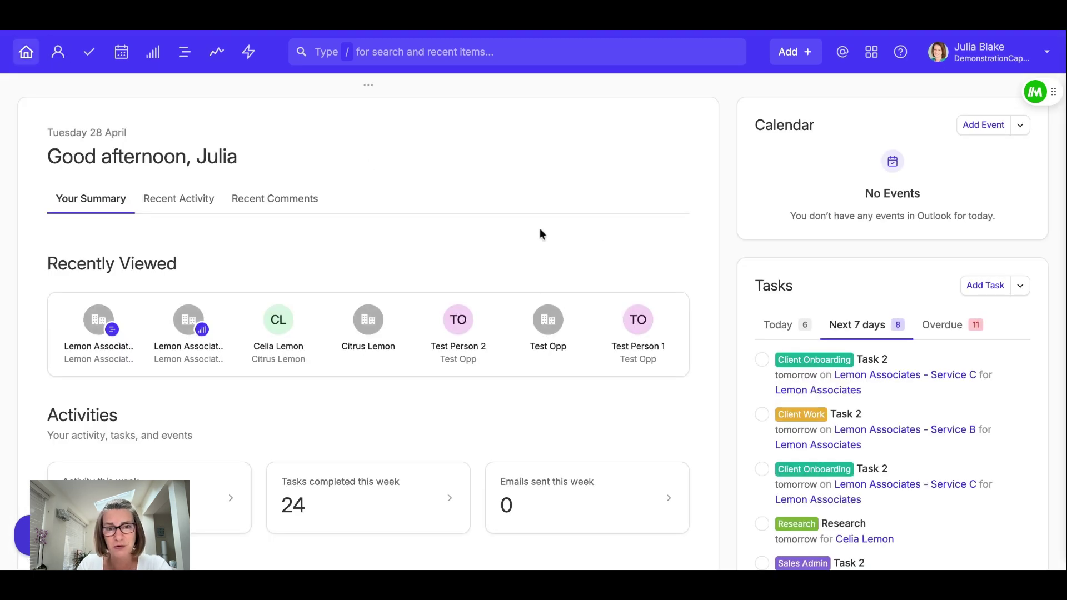